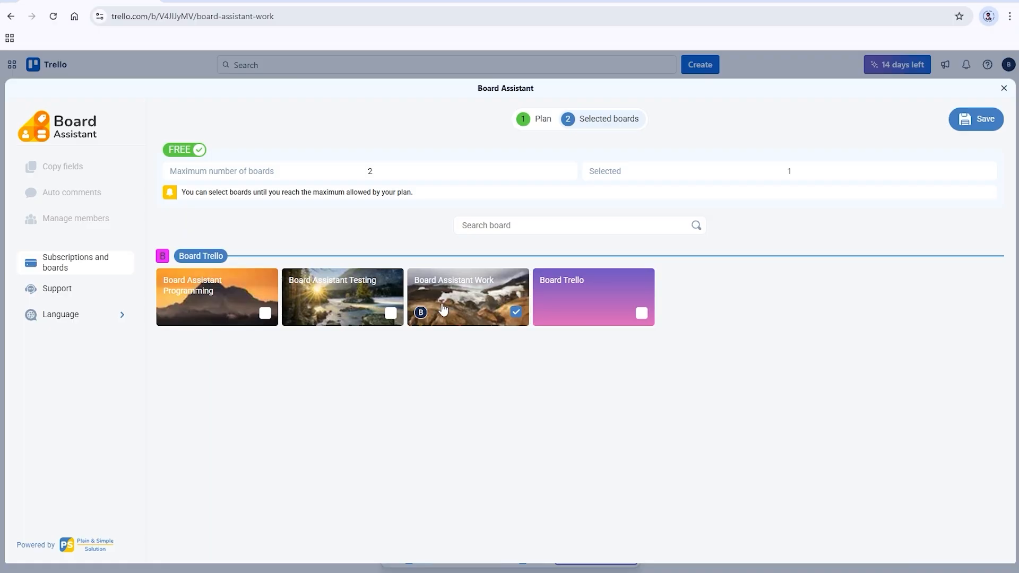
Add the Board Assistant Testing board to the selected boards and save the selection.
{"action": "left_click", "coordinate": [390, 313]}
{"action": "left_click", "coordinate": [975, 126]}
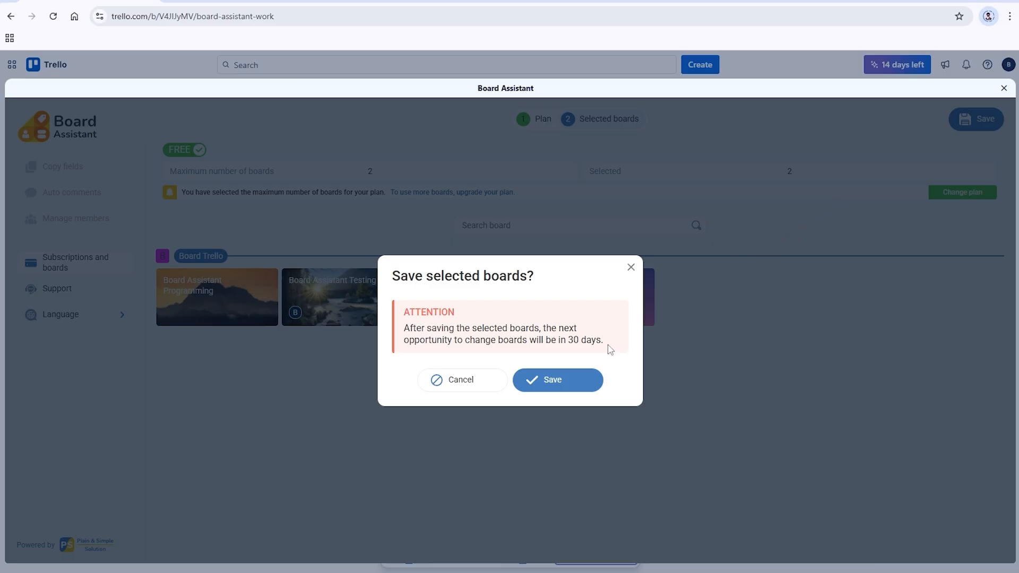
{"action": "left_click", "coordinate": [547, 384]}
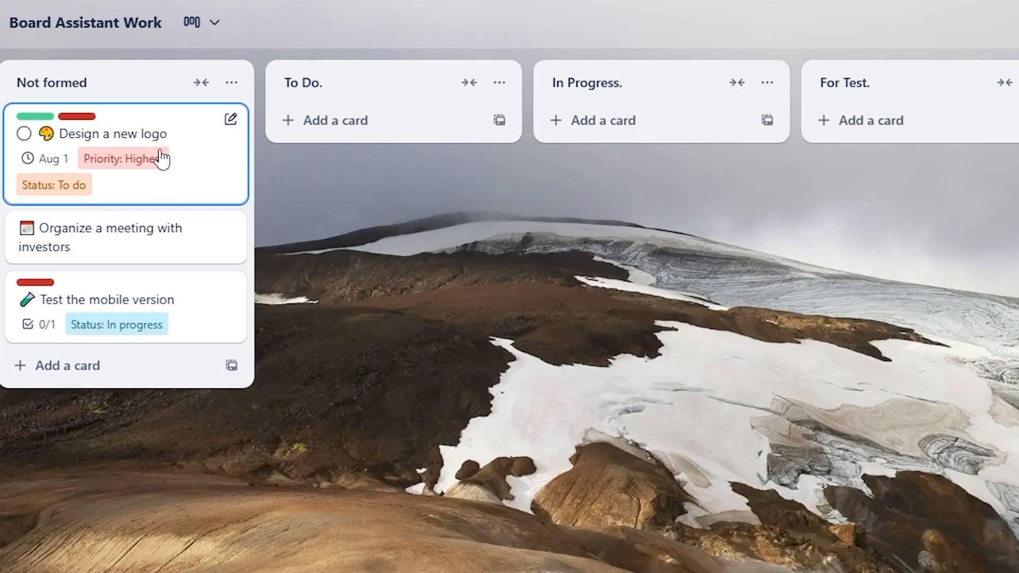
Add the Medium Priority and High Priority labels to the "Design a new logo" card.
{"action": "left_click", "coordinate": [193, 160]}
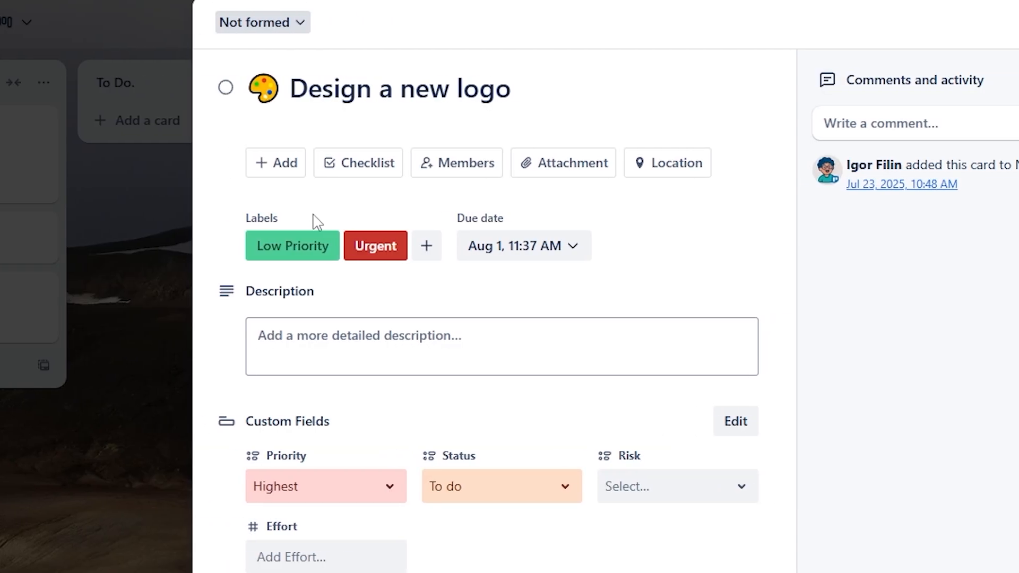
{"action": "left_click", "coordinate": [237, 249]}
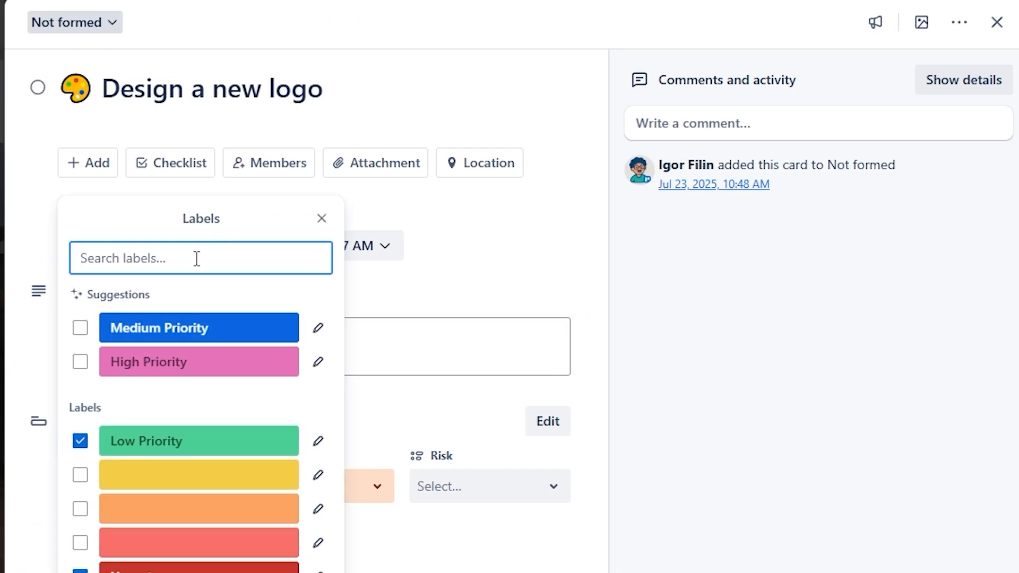
{"action": "left_click", "coordinate": [83, 327]}
{"action": "left_click", "coordinate": [80, 361]}
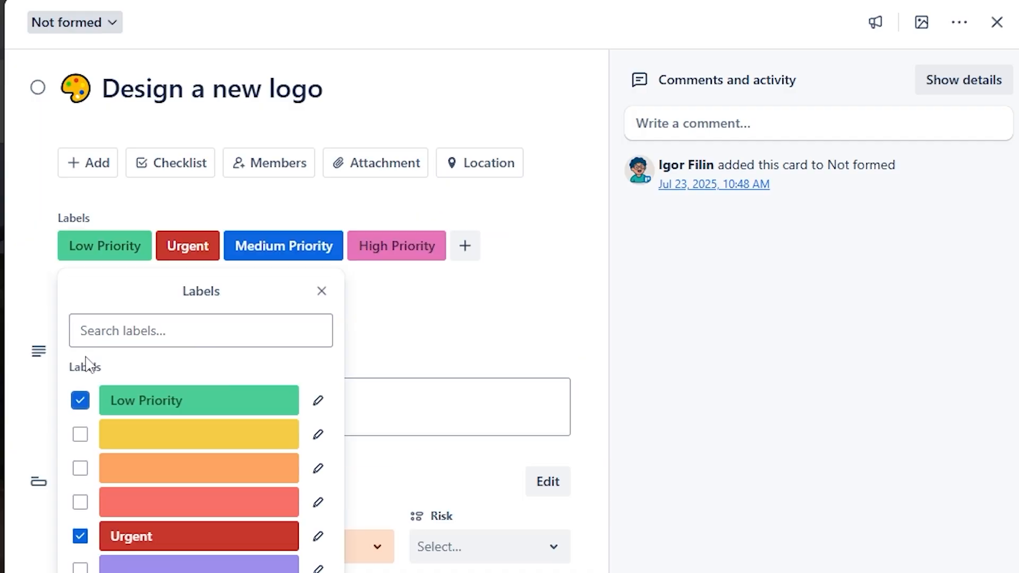
{"action": "left_click", "coordinate": [321, 291]}
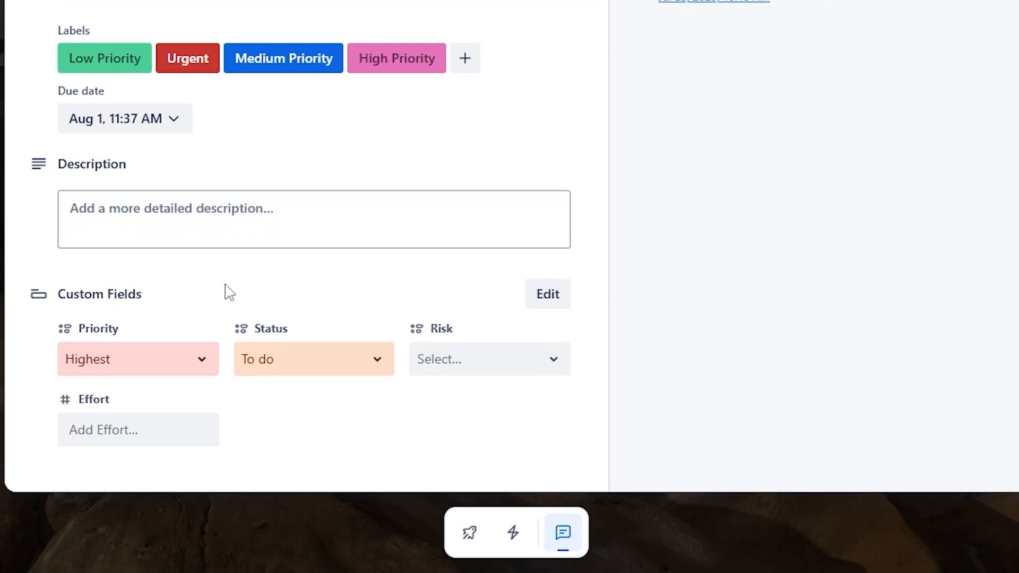
Set the "Design a new logo" card's Priority to High and its Status to In progress.
{"action": "left_click", "coordinate": [201, 460]}
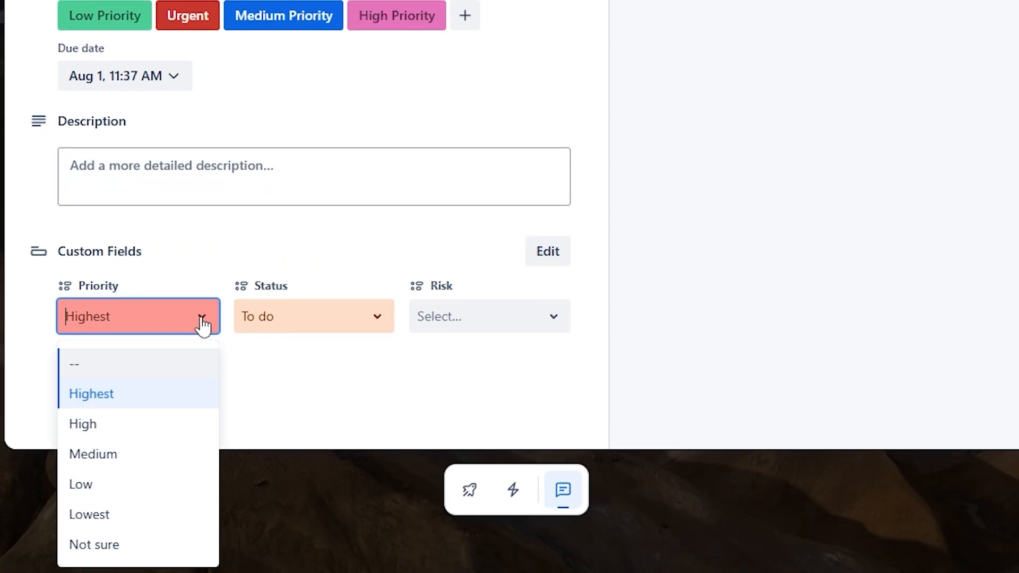
{"action": "left_click", "coordinate": [160, 428]}
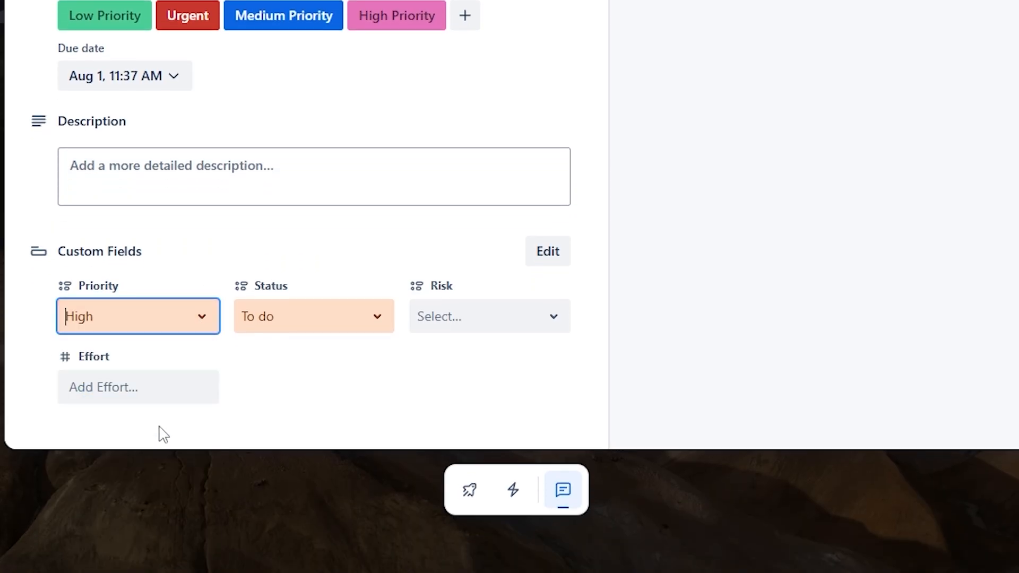
{"action": "left_click", "coordinate": [282, 326]}
{"action": "left_click", "coordinate": [277, 427]}
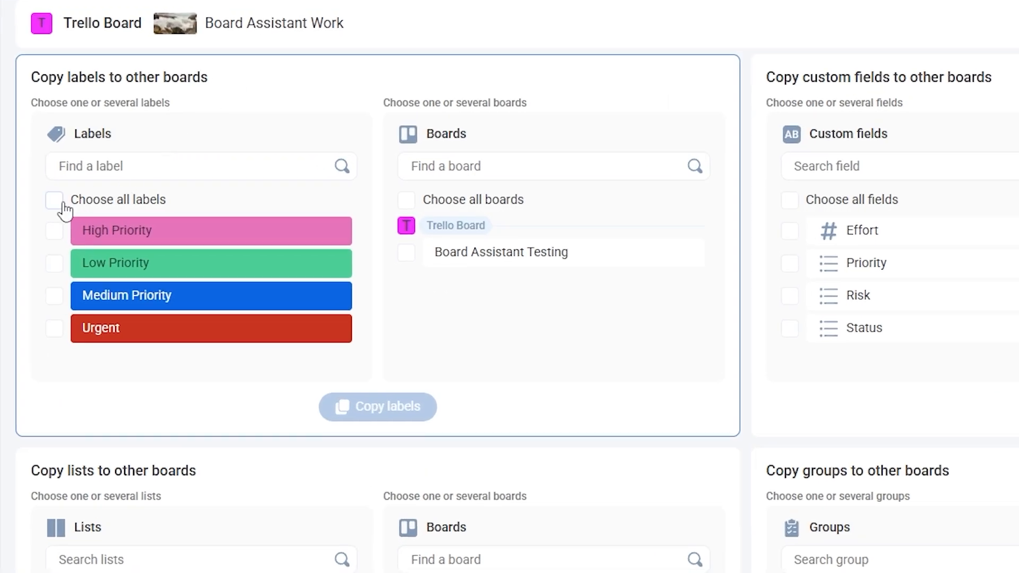
Copy all labels from the Board Assistant Work board to the Board Assistant Testing board.
{"action": "left_click", "coordinate": [58, 202]}
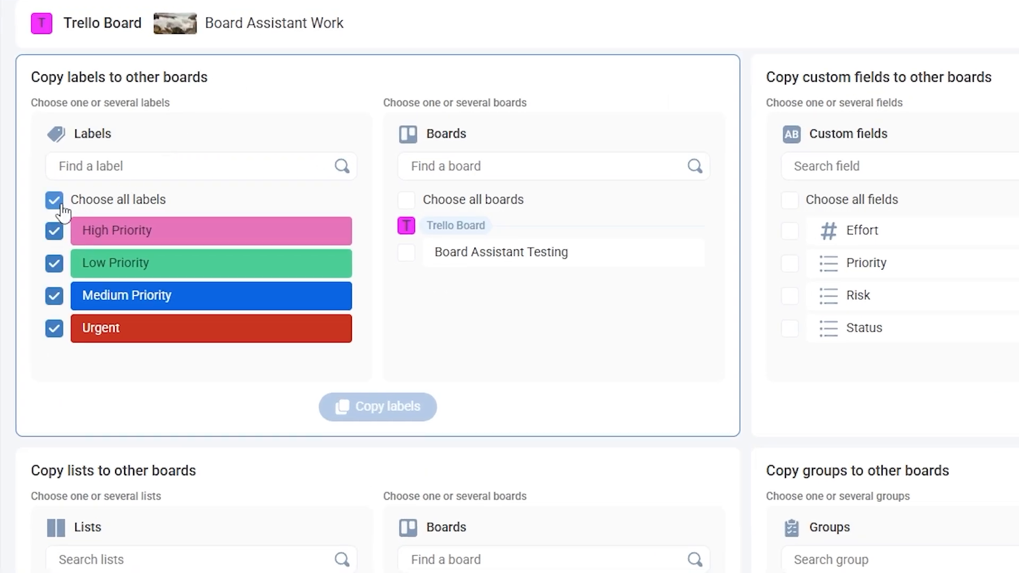
{"action": "left_click", "coordinate": [406, 200]}
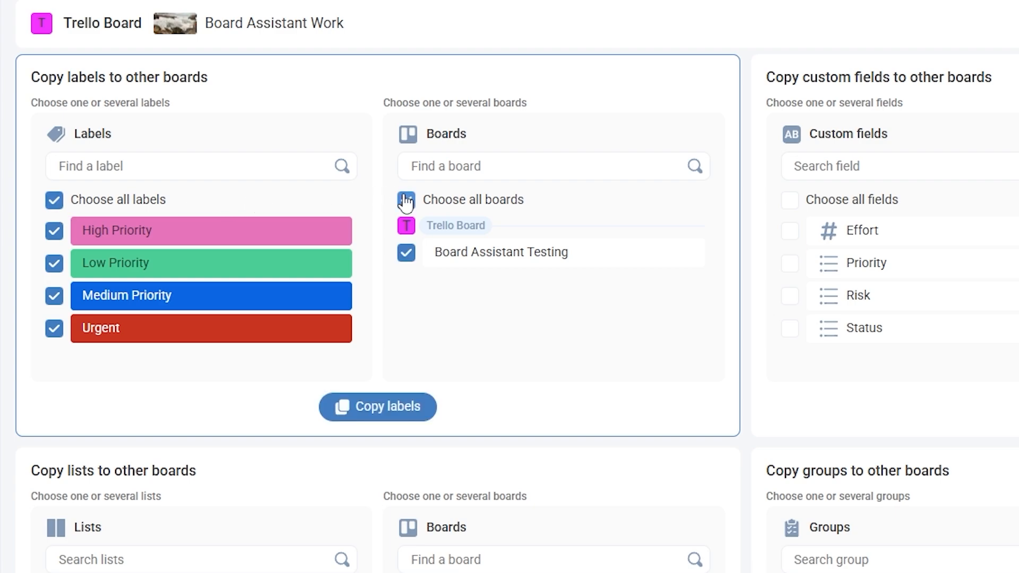
{"action": "left_click", "coordinate": [379, 408]}
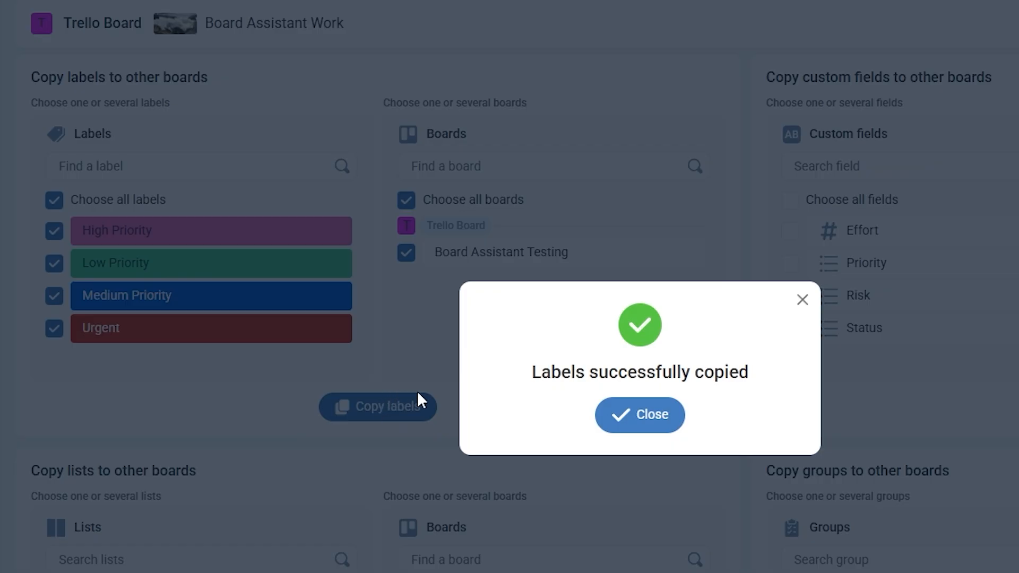
{"action": "left_click", "coordinate": [625, 416]}
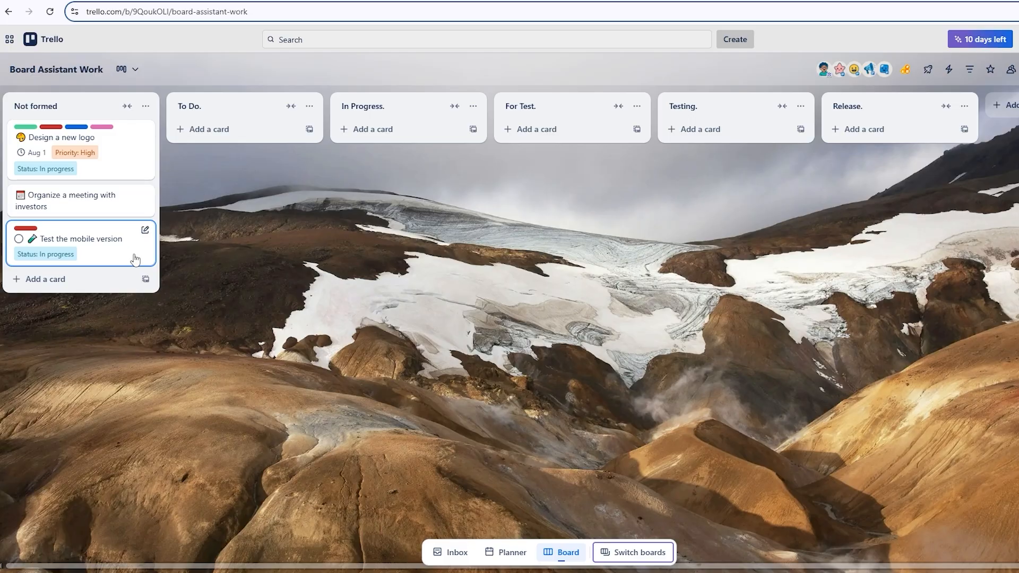
Open the "Test the mobile version" card and look through its Priority options and labels.
{"action": "left_click", "coordinate": [120, 249]}
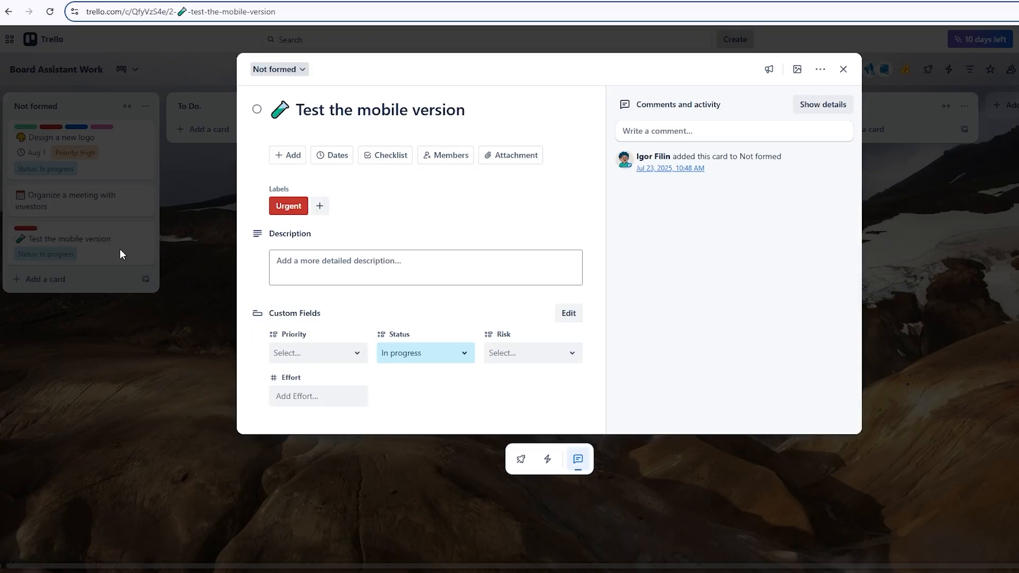
{"action": "left_click", "coordinate": [343, 355]}
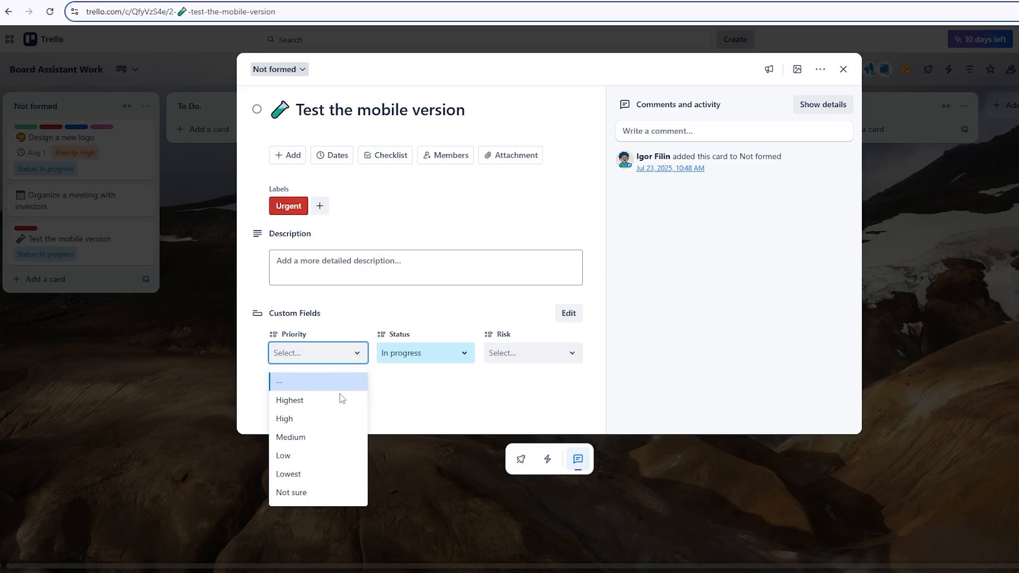
{"action": "left_click", "coordinate": [392, 315]}
{"action": "left_click", "coordinate": [320, 207]}
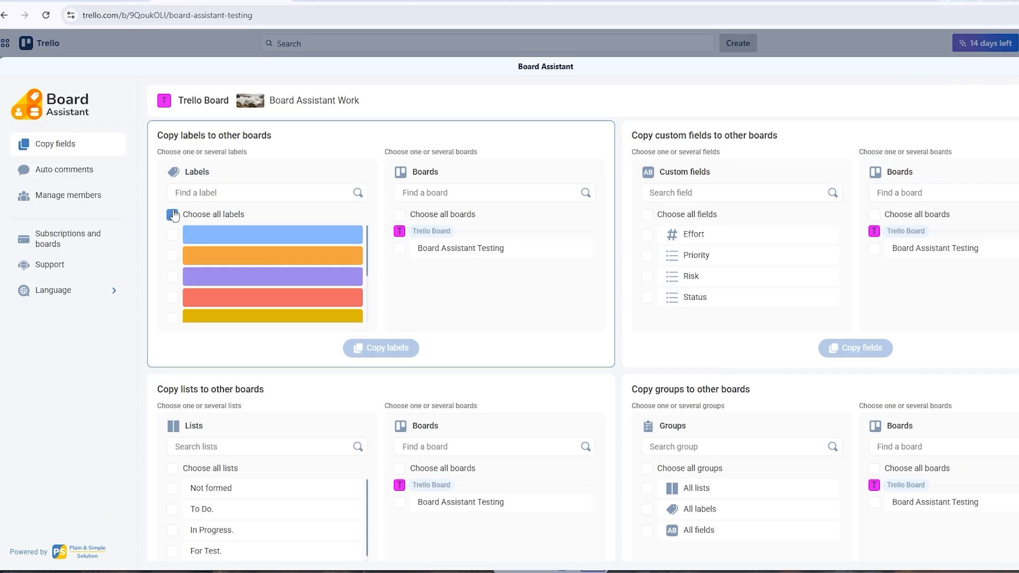
Select all labels and all lists with all boards as their copy targets, and select all custom fields.
{"action": "left_click", "coordinate": [173, 214]}
{"action": "left_click", "coordinate": [399, 215]}
{"action": "left_click", "coordinate": [647, 214]}
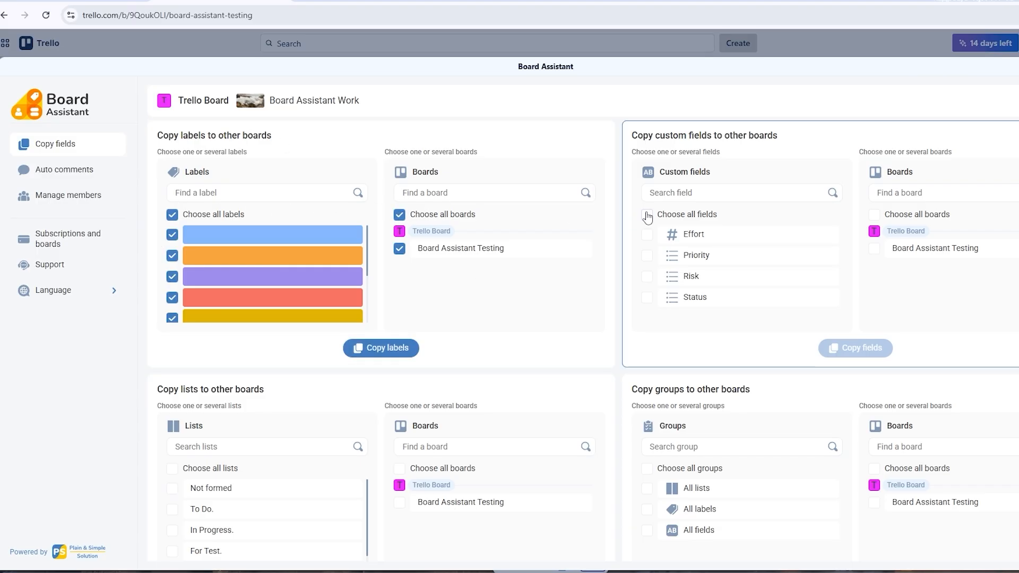
{"action": "scroll", "coordinate": [298, 275], "scroll_direction": "down", "scroll_amount": 1}
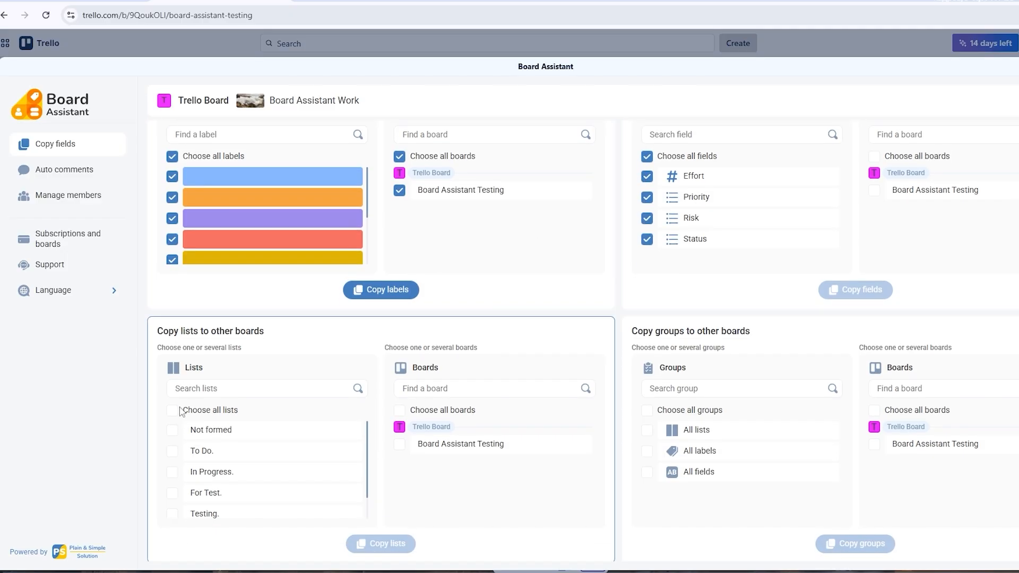
{"action": "left_click", "coordinate": [172, 410]}
{"action": "left_click", "coordinate": [398, 410]}
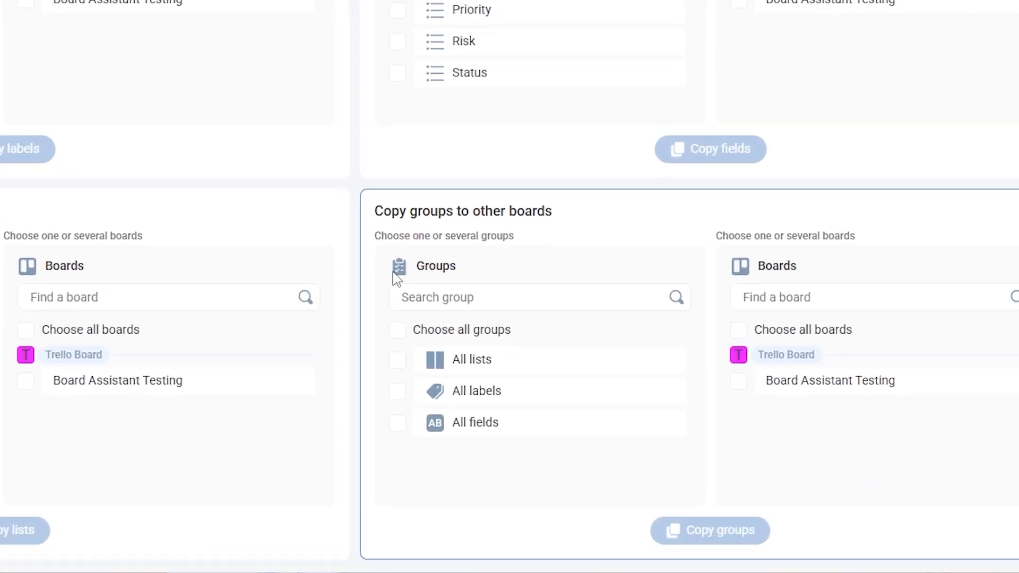
Copy the All lists, All labels and All fields groups to Board Assistant Testing, and open that board.
{"action": "left_click", "coordinate": [398, 360]}
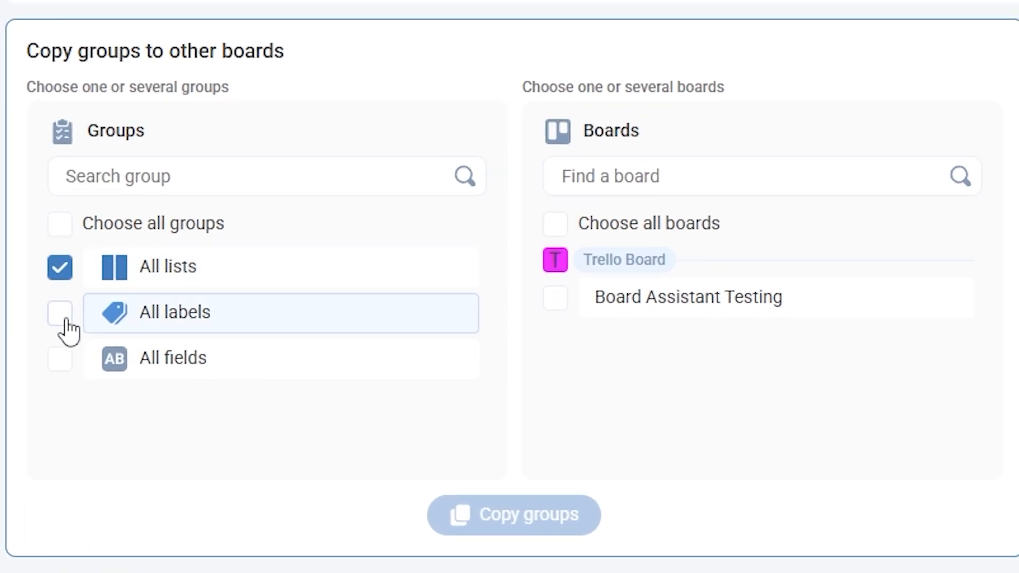
{"action": "left_click", "coordinate": [61, 316]}
{"action": "left_click", "coordinate": [59, 359]}
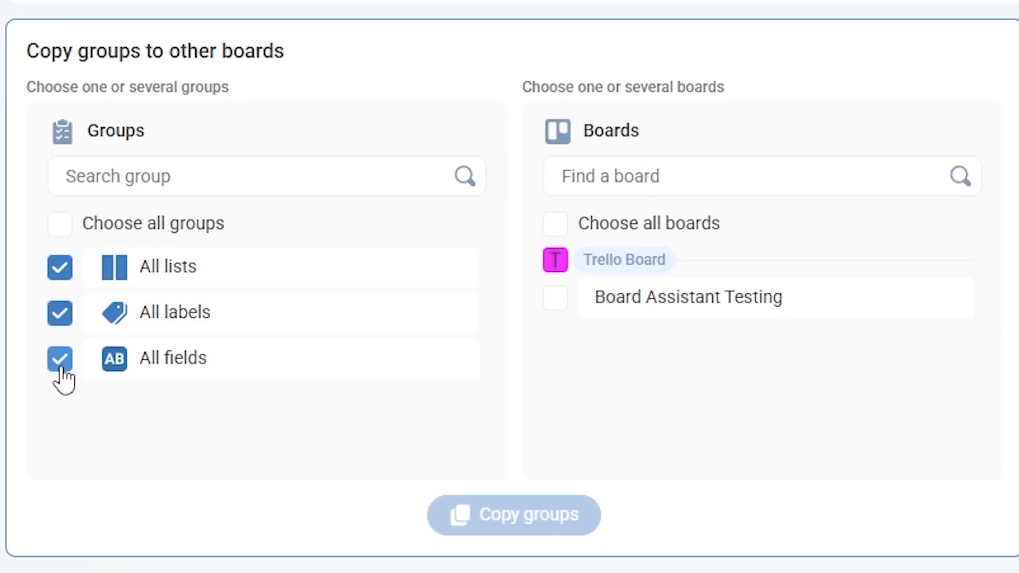
{"action": "left_click", "coordinate": [556, 299]}
{"action": "left_click", "coordinate": [529, 514]}
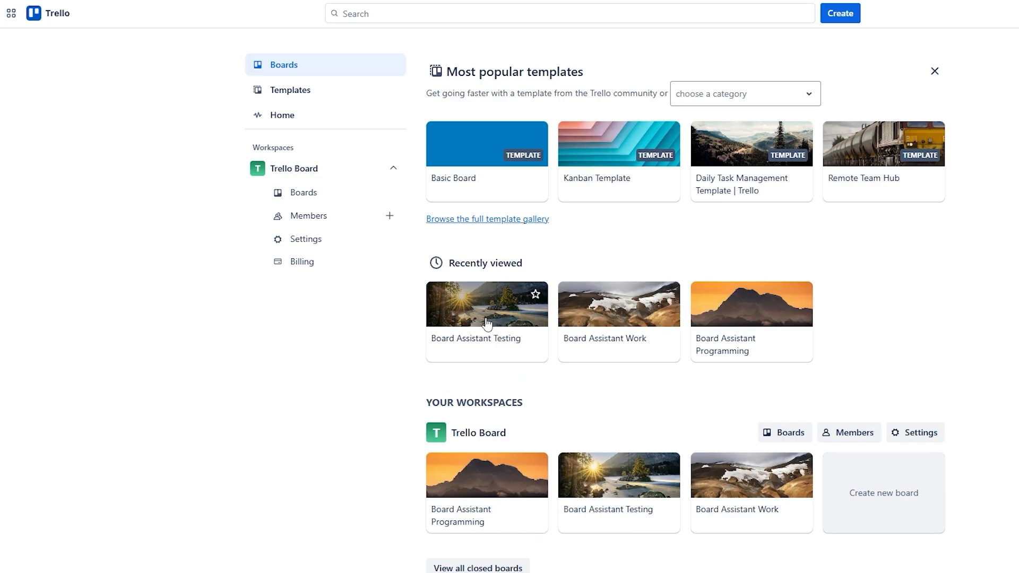
{"action": "left_click", "coordinate": [485, 317]}
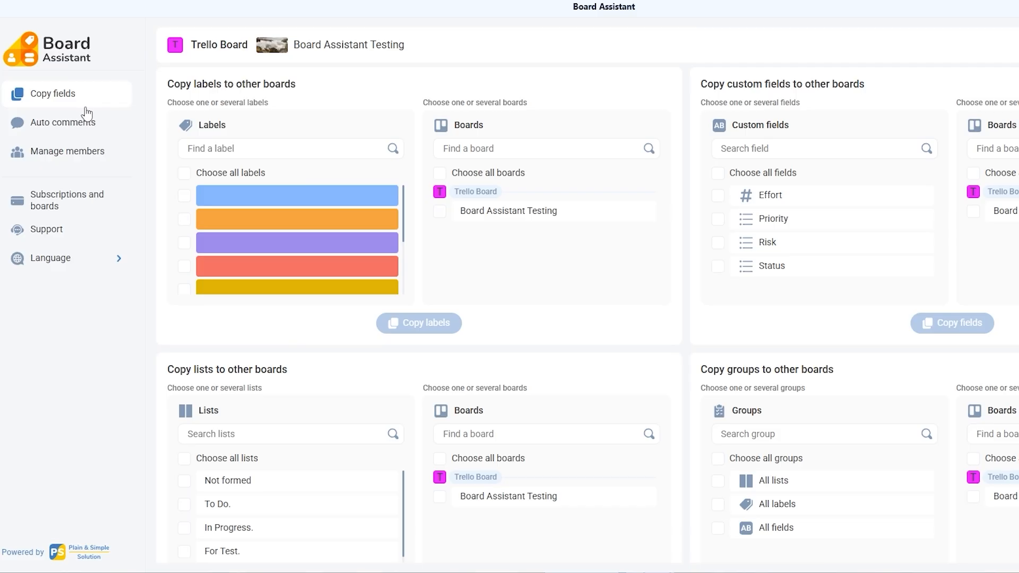
Enable logging values in comments for Labels, Checklists, Dates and Custom Fields.
{"action": "left_click", "coordinate": [60, 127]}
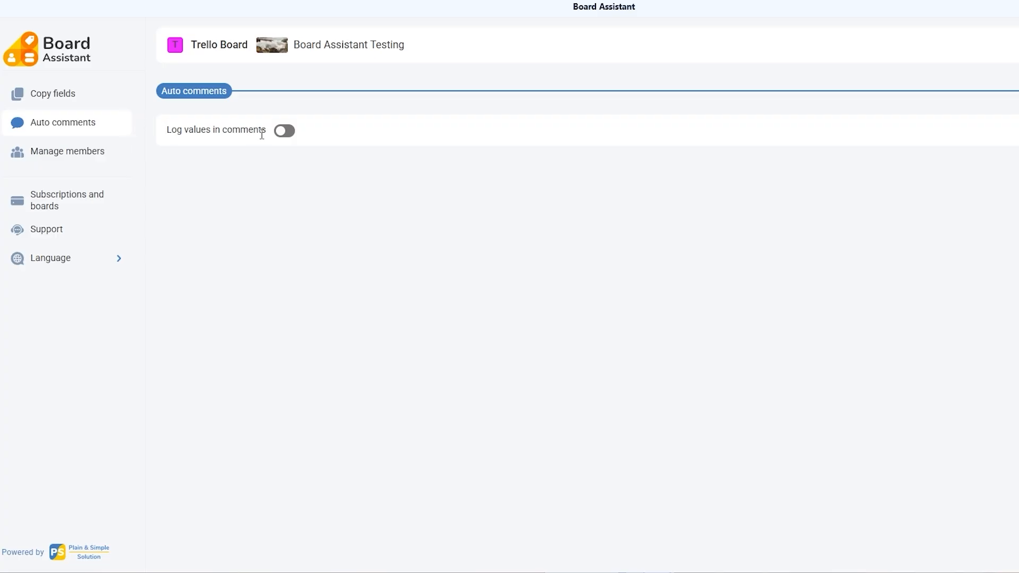
{"action": "left_click", "coordinate": [287, 138]}
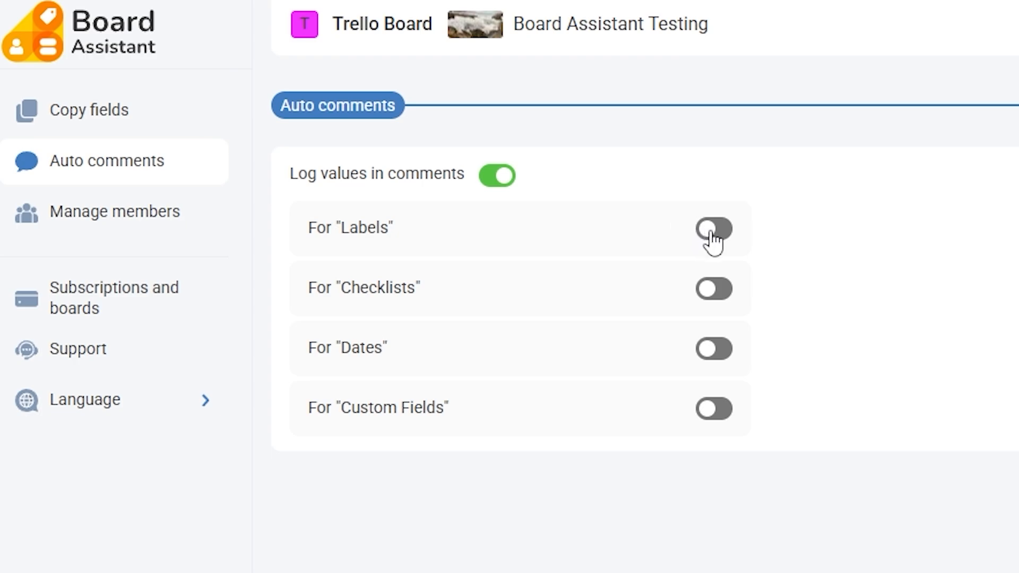
{"action": "left_click", "coordinate": [710, 232]}
{"action": "left_click", "coordinate": [712, 293]}
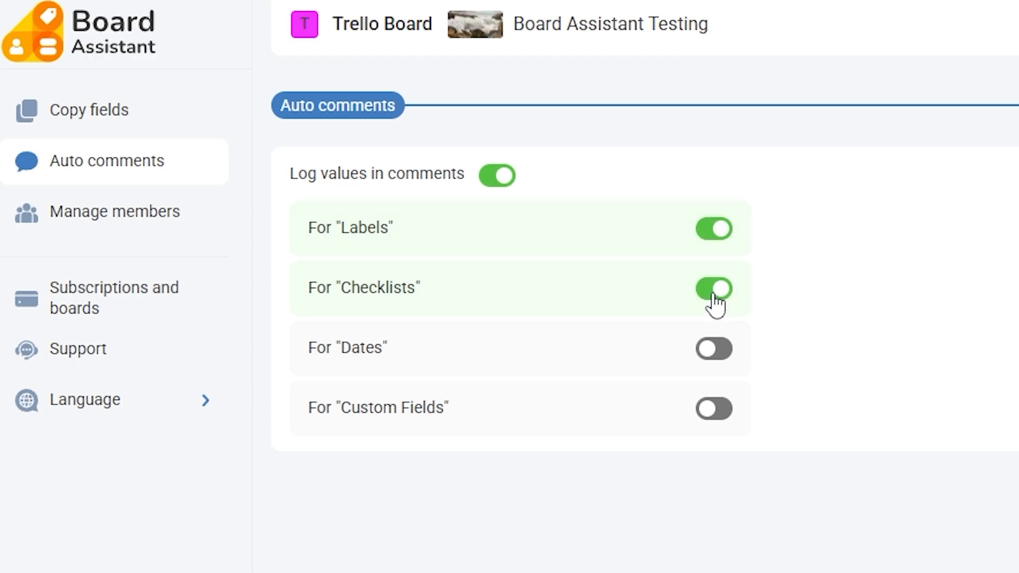
{"action": "left_click", "coordinate": [714, 351]}
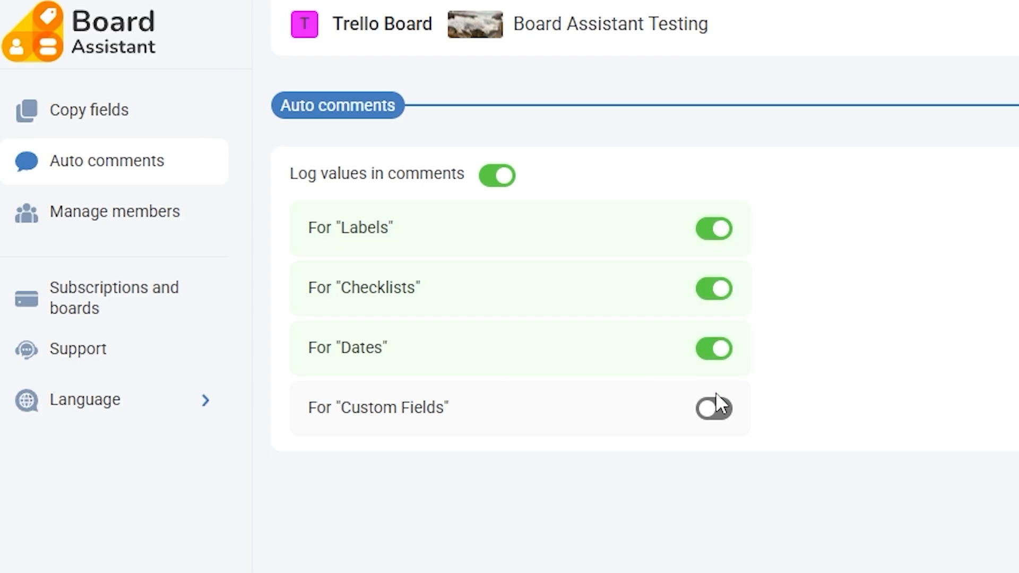
{"action": "left_click", "coordinate": [715, 411]}
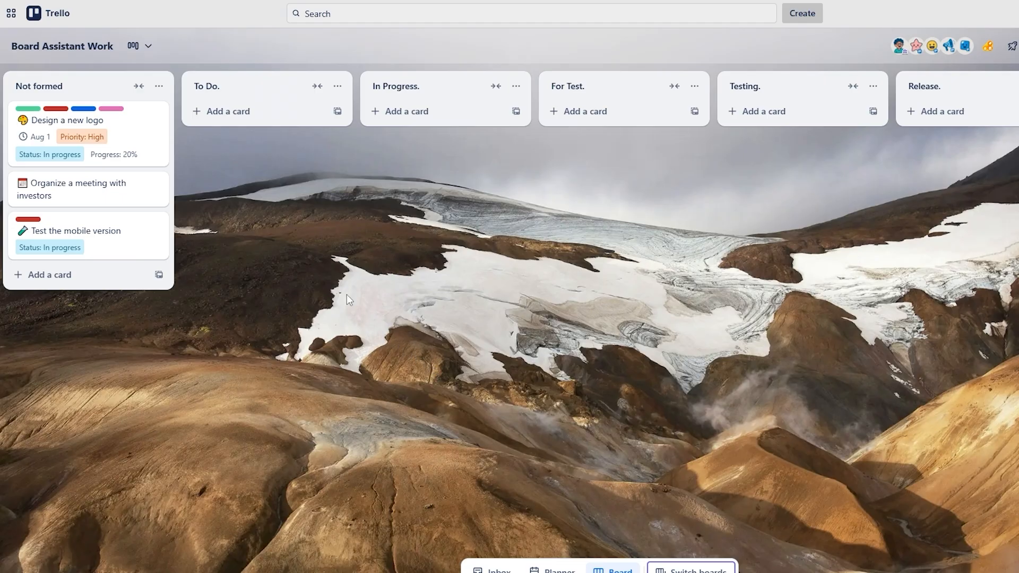
Set the Progress field of the "Design a new logo" card to 40%.
{"action": "left_click", "coordinate": [128, 132]}
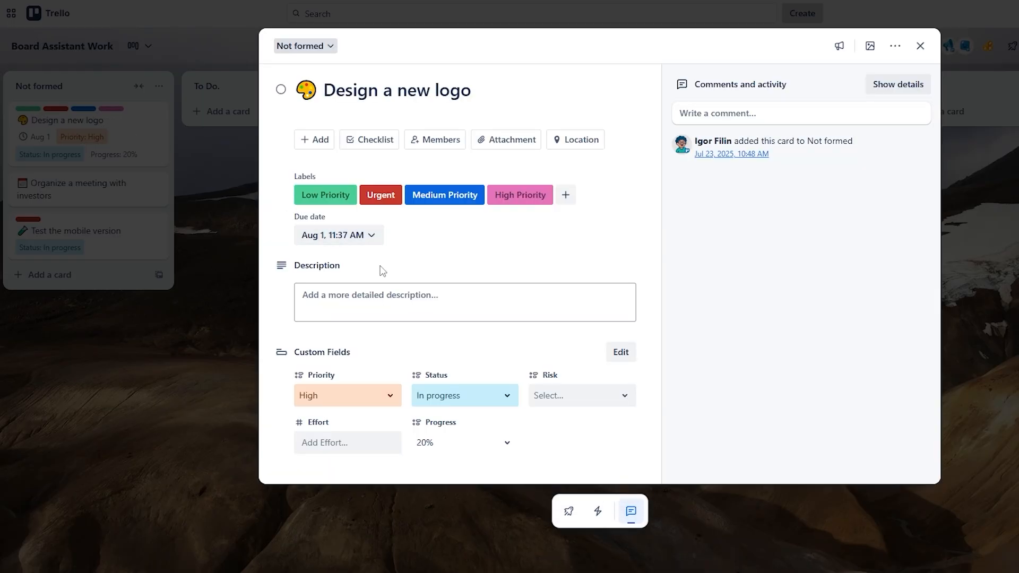
{"action": "left_click", "coordinate": [467, 445]}
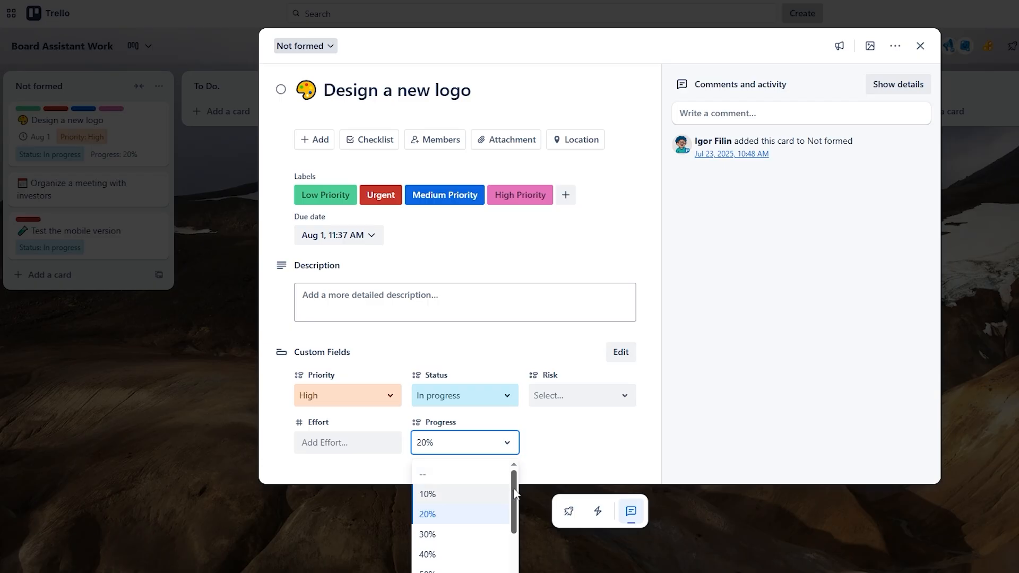
{"action": "scroll", "coordinate": [515, 493], "scroll_direction": "down", "scroll_amount": 2}
{"action": "left_click", "coordinate": [468, 507]}
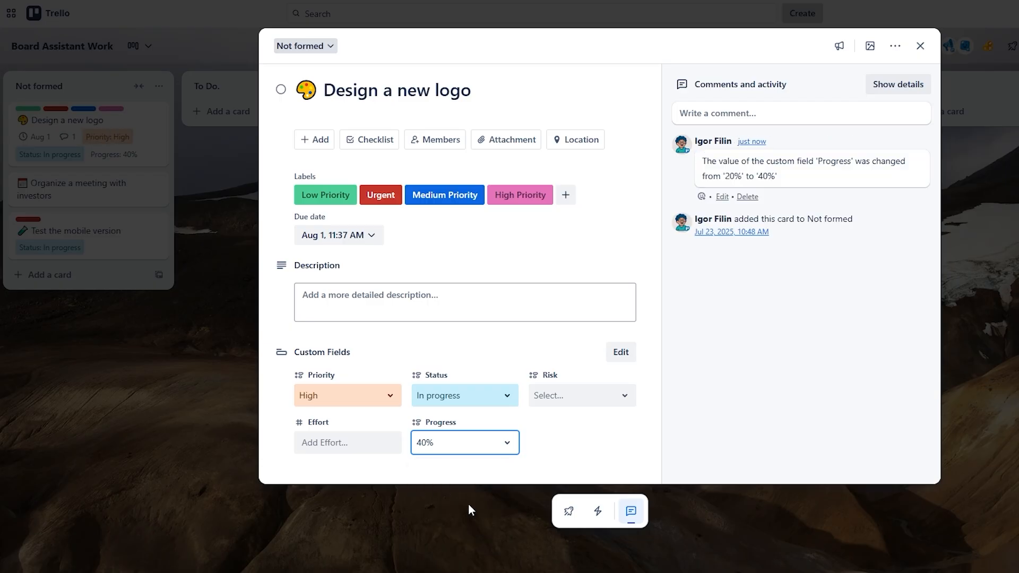
Raise the "Design a new logo" card's Progress to 70%.
{"action": "left_click", "coordinate": [475, 445]}
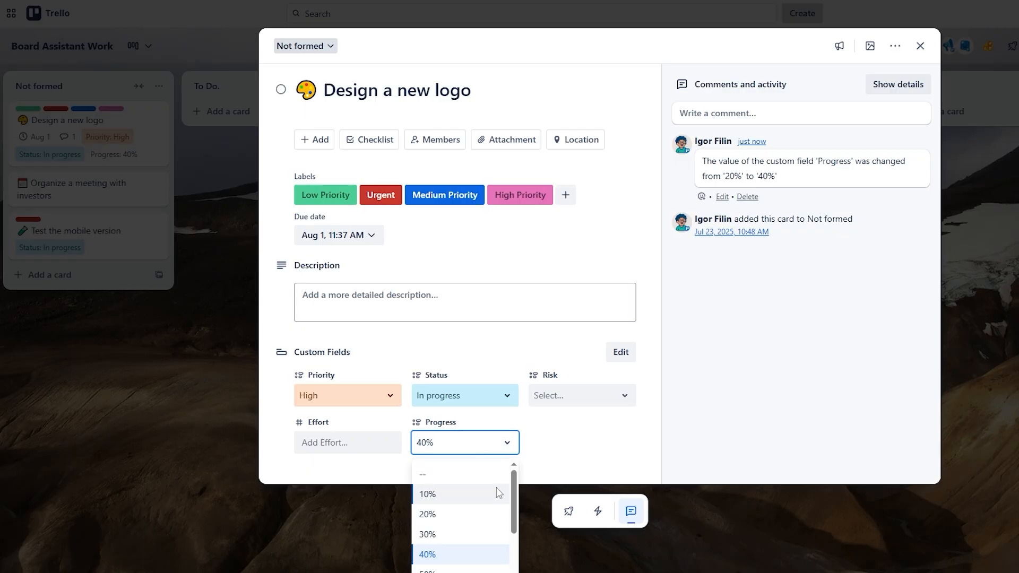
{"action": "scroll", "coordinate": [504, 496], "scroll_direction": "down", "scroll_amount": 2}
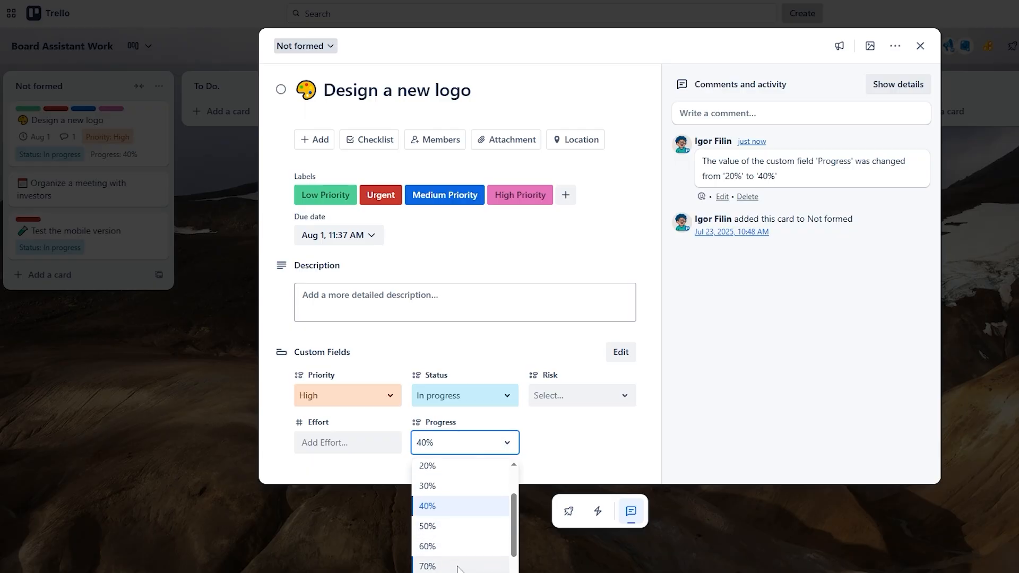
{"action": "left_click", "coordinate": [457, 566]}
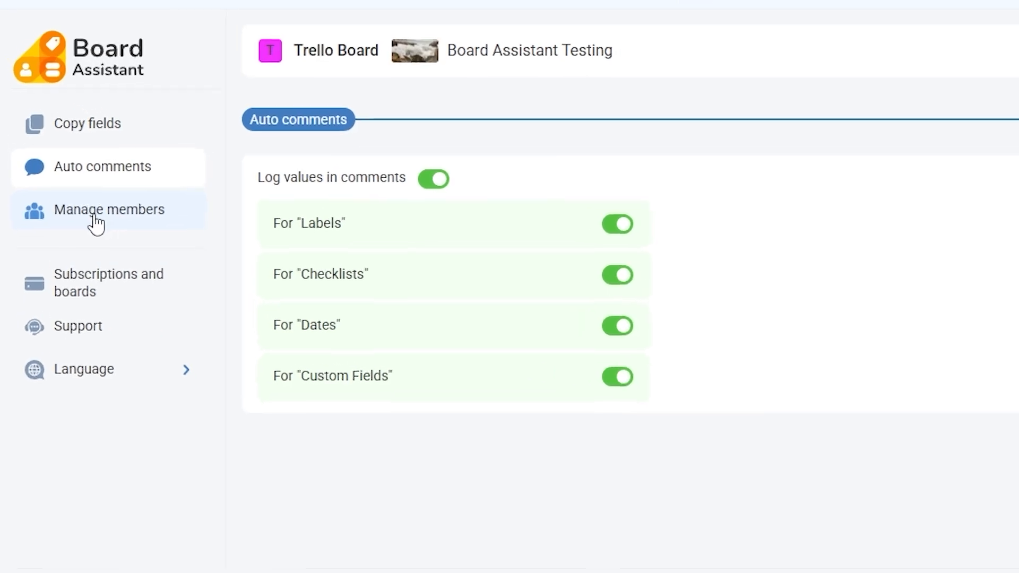
Enable automatic member reassignment and turn on autoswap for all six lists, from Not formed to Release.
{"action": "left_click", "coordinate": [128, 275]}
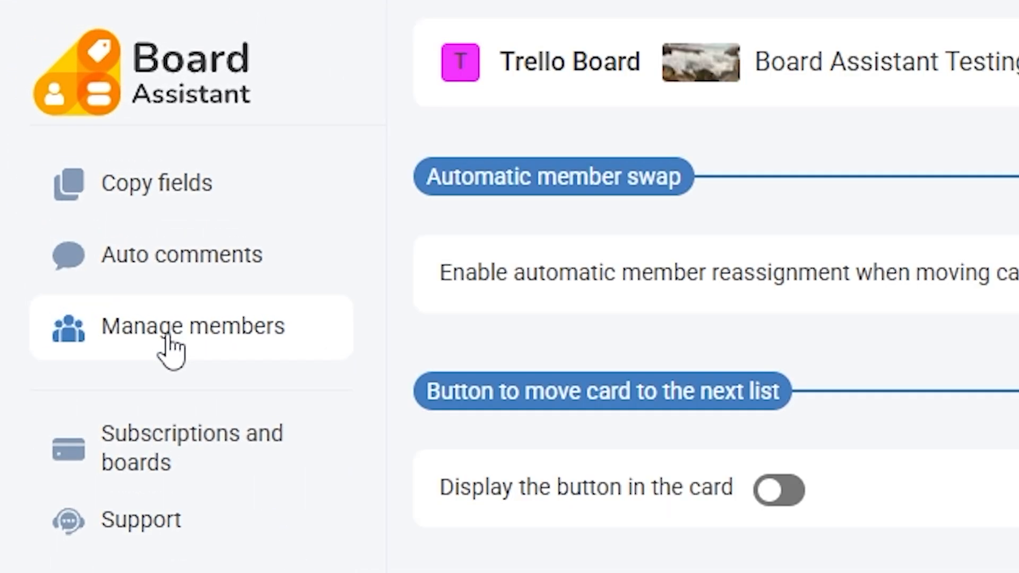
{"action": "left_click", "coordinate": [907, 212]}
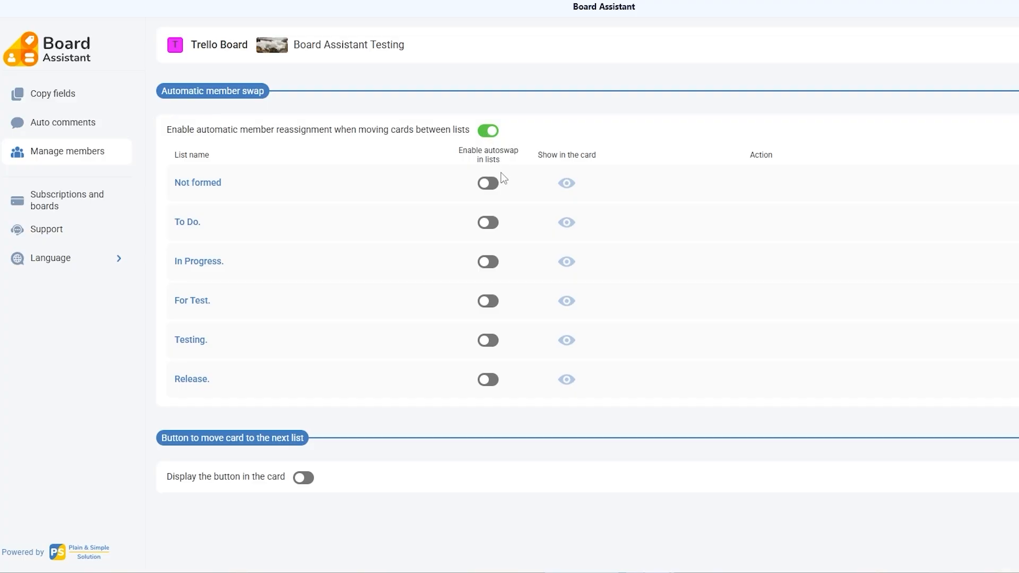
{"action": "left_click", "coordinate": [489, 183]}
{"action": "left_click", "coordinate": [488, 223]}
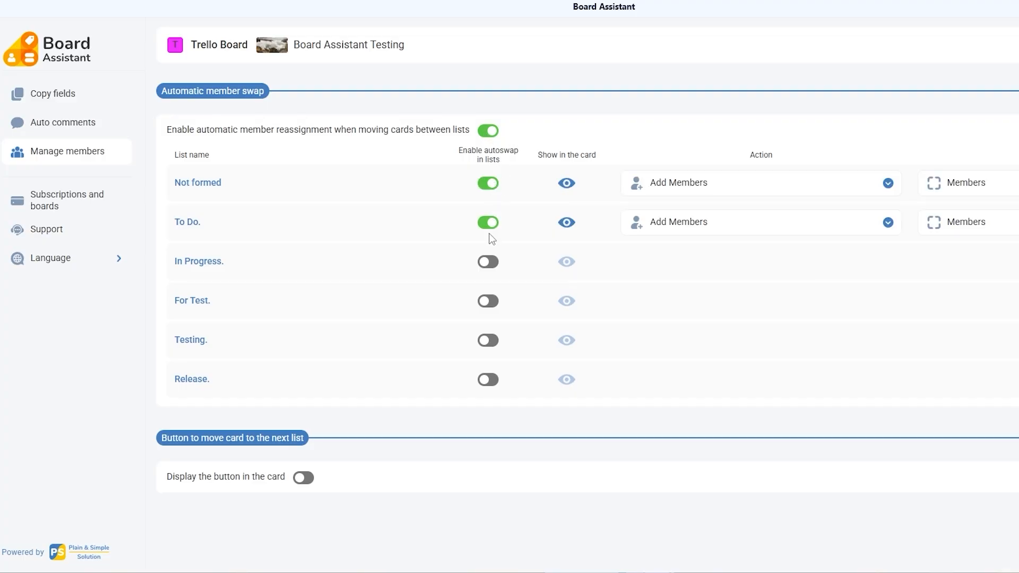
{"action": "left_click", "coordinate": [488, 261]}
{"action": "left_click", "coordinate": [488, 301]}
{"action": "left_click", "coordinate": [488, 342]}
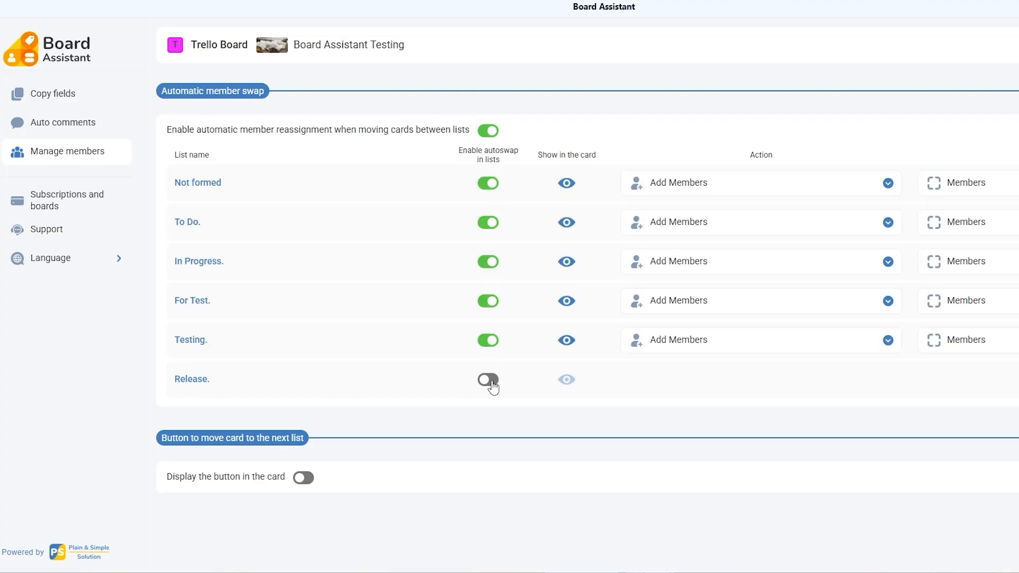
{"action": "left_click", "coordinate": [489, 380]}
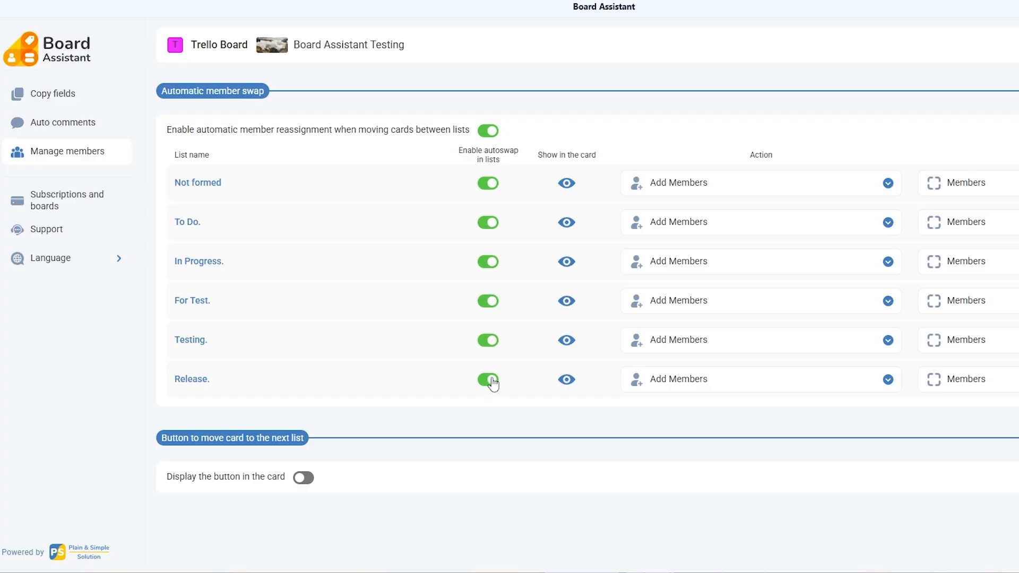
{"action": "left_click", "coordinate": [675, 183]}
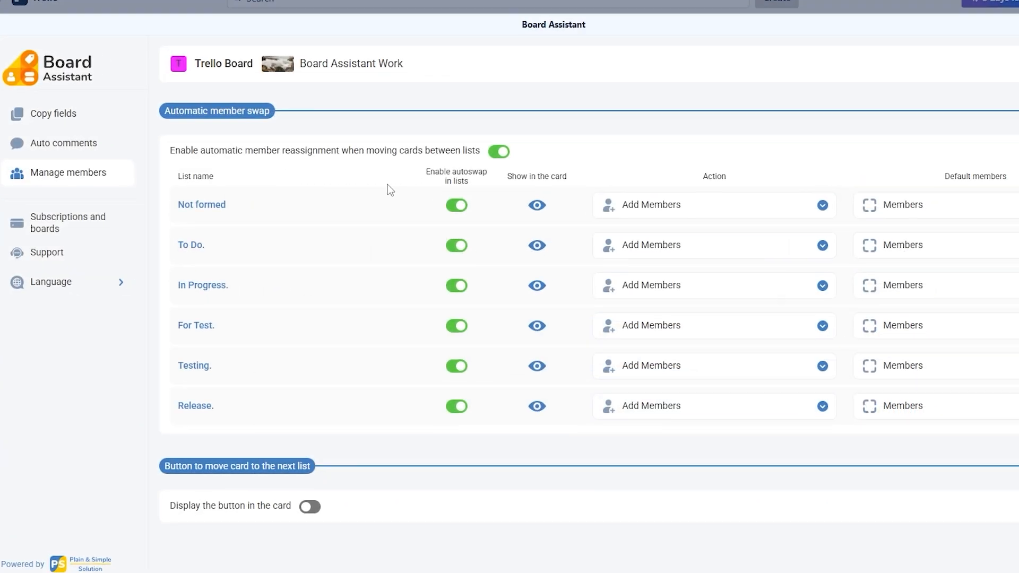
Turn off autoswap for the In Progress and Testing lists, and set the Not formed list's action to Remove All Members.
{"action": "left_click", "coordinate": [469, 289]}
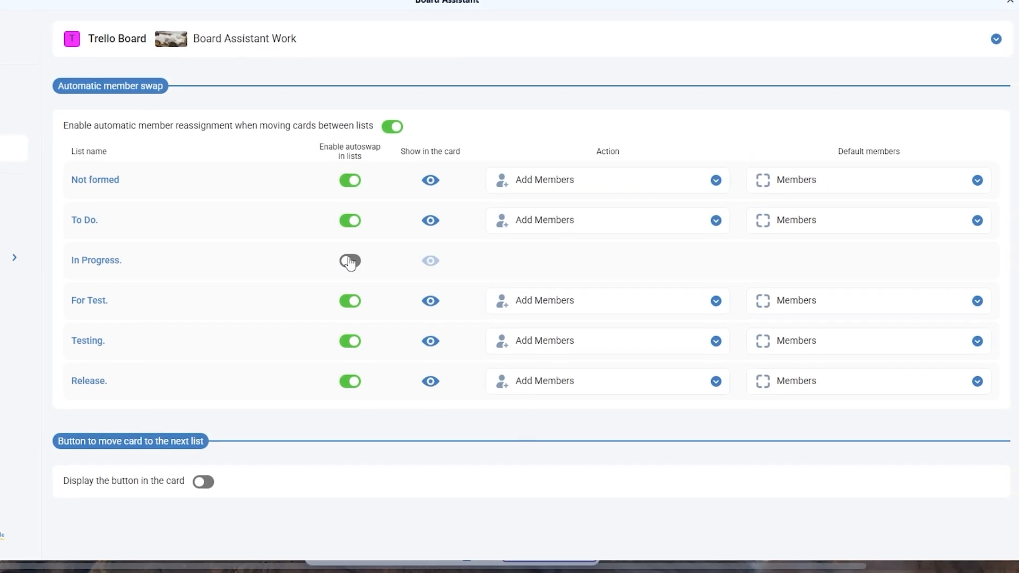
{"action": "left_click", "coordinate": [348, 340]}
{"action": "left_click", "coordinate": [563, 178]}
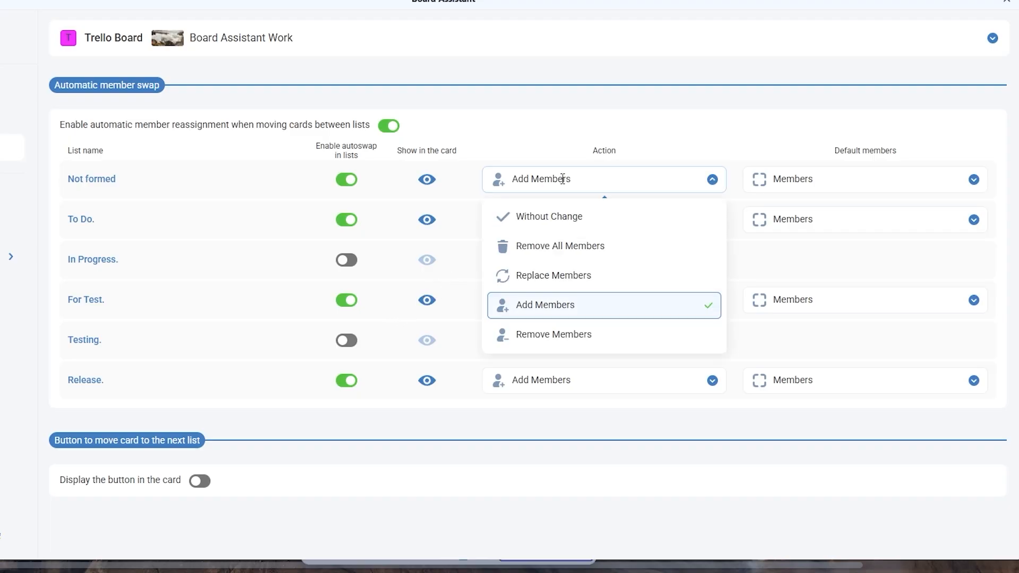
{"action": "left_click", "coordinate": [564, 245]}
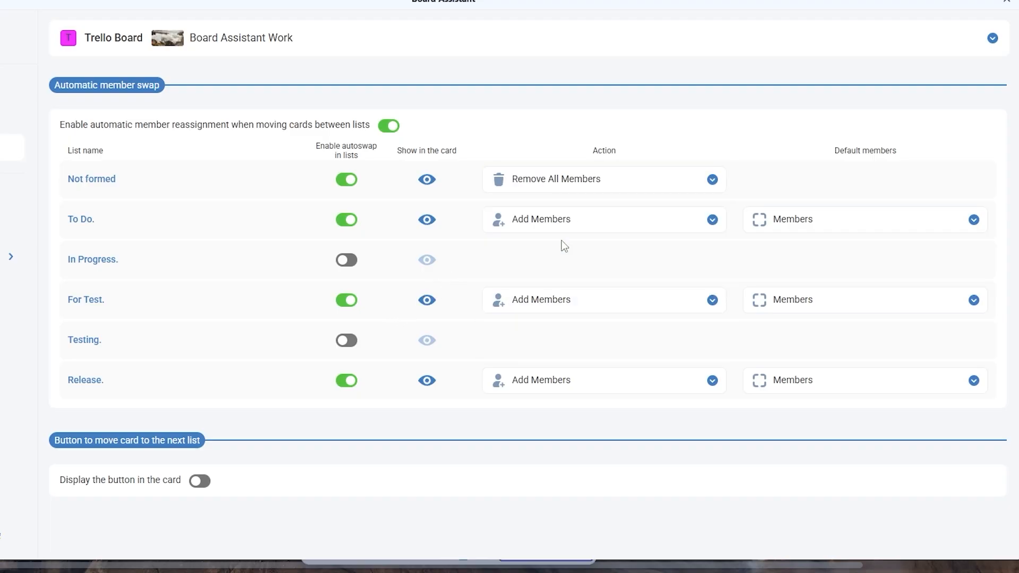
Make the backend developer To Do's default member, and set For Test to Replace Members with the star-avatar QA engineer.
{"action": "left_click", "coordinate": [787, 219]}
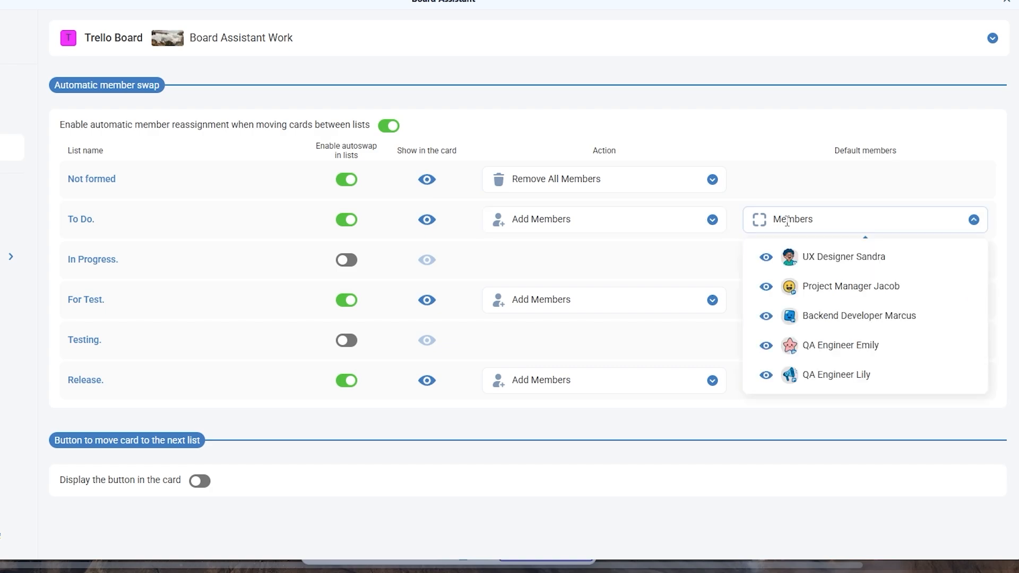
{"action": "left_click", "coordinate": [807, 318]}
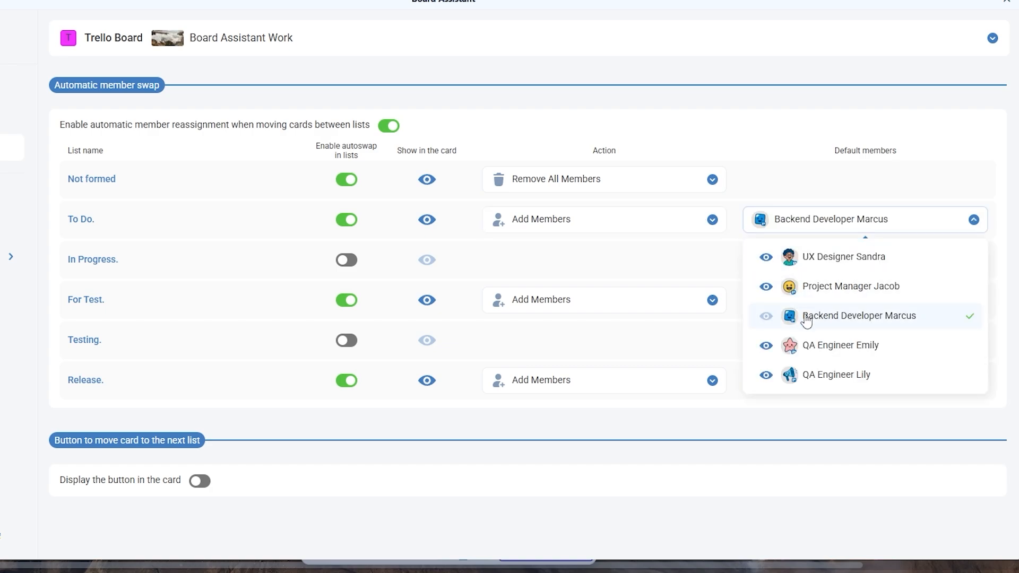
{"action": "left_click", "coordinate": [578, 300]}
{"action": "left_click", "coordinate": [562, 393]}
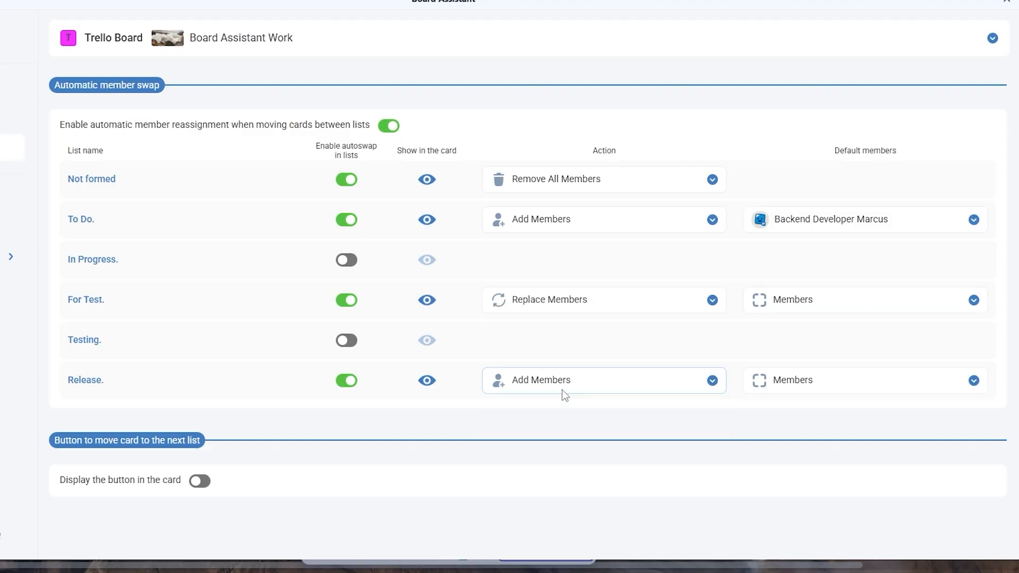
{"action": "left_click", "coordinate": [801, 300]}
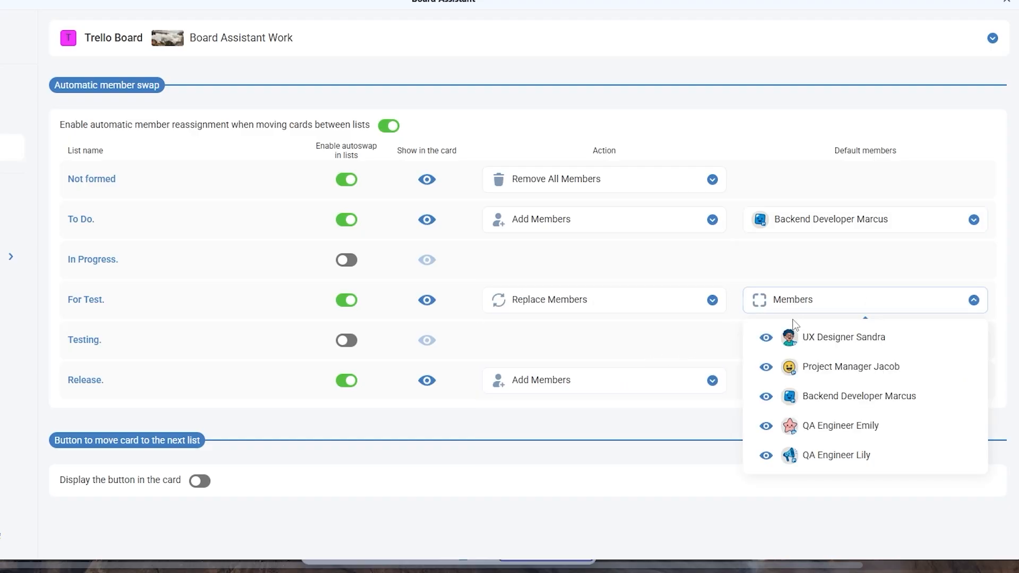
{"action": "left_click", "coordinate": [795, 429]}
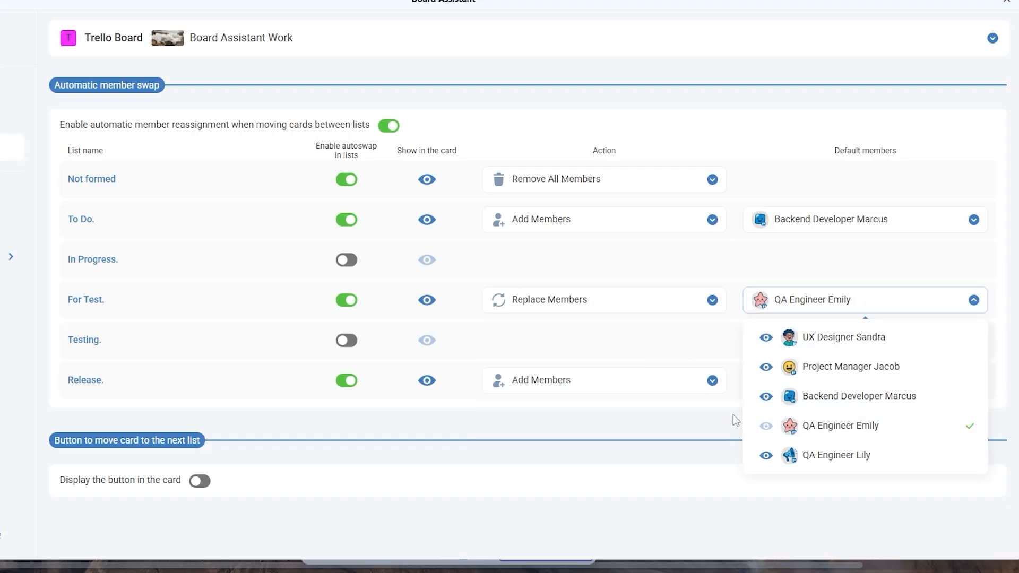
Set the Release list's action to Remove Members with the star-avatar QA engineer as its default member.
{"action": "left_click", "coordinate": [602, 390]}
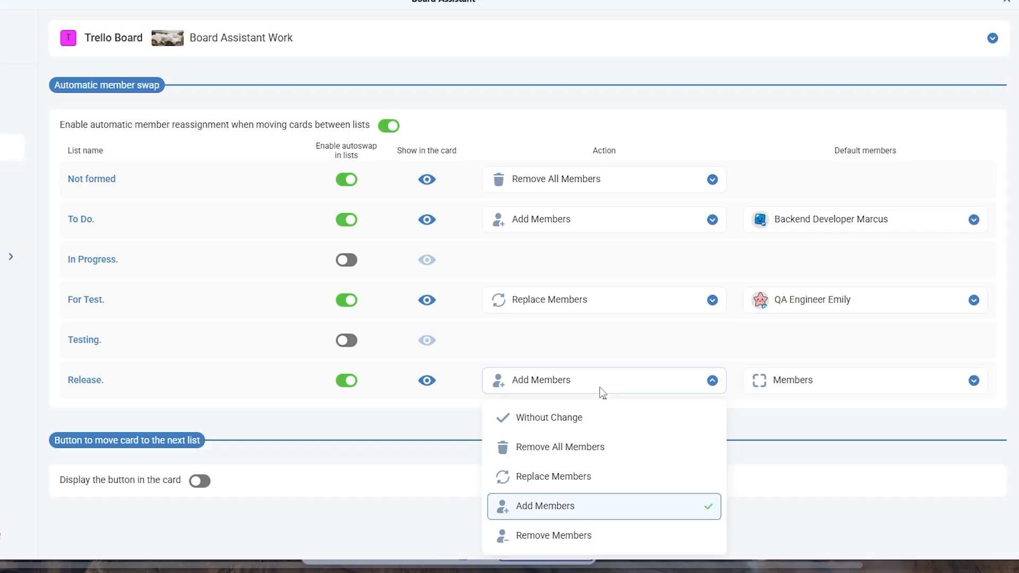
{"action": "left_click", "coordinate": [551, 529]}
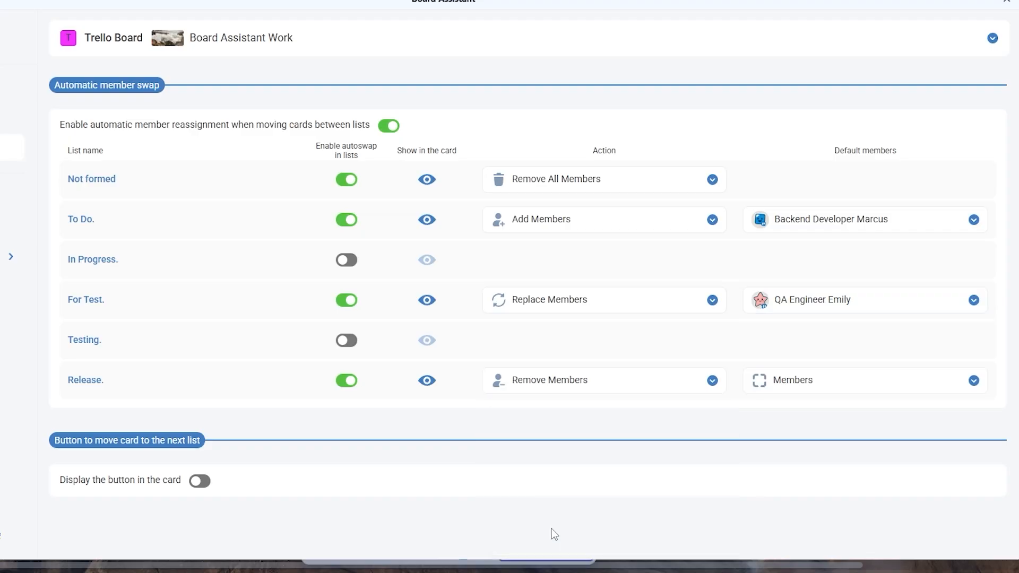
{"action": "left_click", "coordinate": [783, 386]}
{"action": "left_click", "coordinate": [801, 508]}
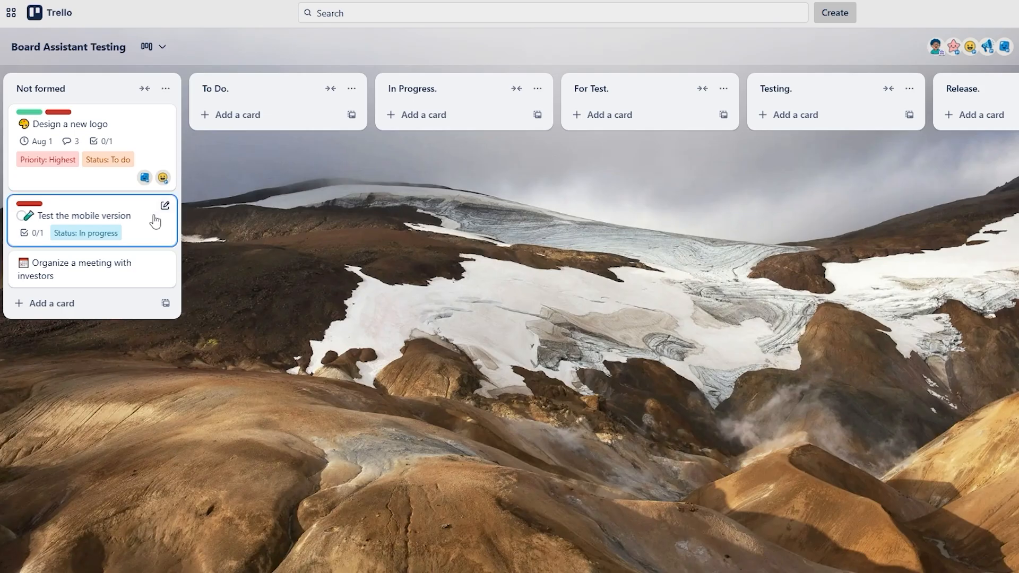
Move the "Test the mobile version" card from Not formed to To Do, on to For Test, and finally to Release.
{"action": "left_click_drag", "start_coordinate": [143, 223], "coordinate": [304, 130]}
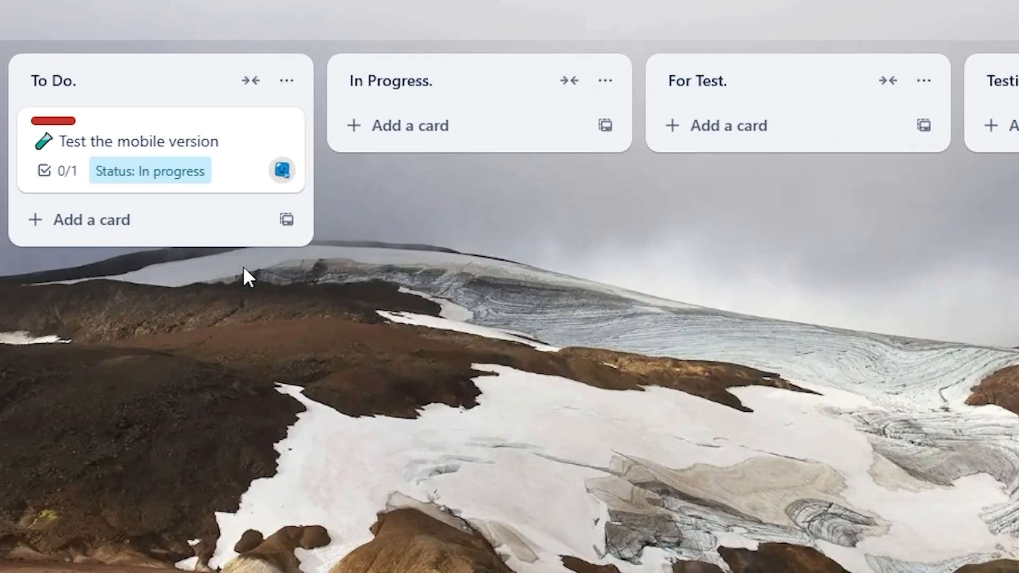
{"action": "left_click_drag", "start_coordinate": [243, 166], "coordinate": [854, 191]}
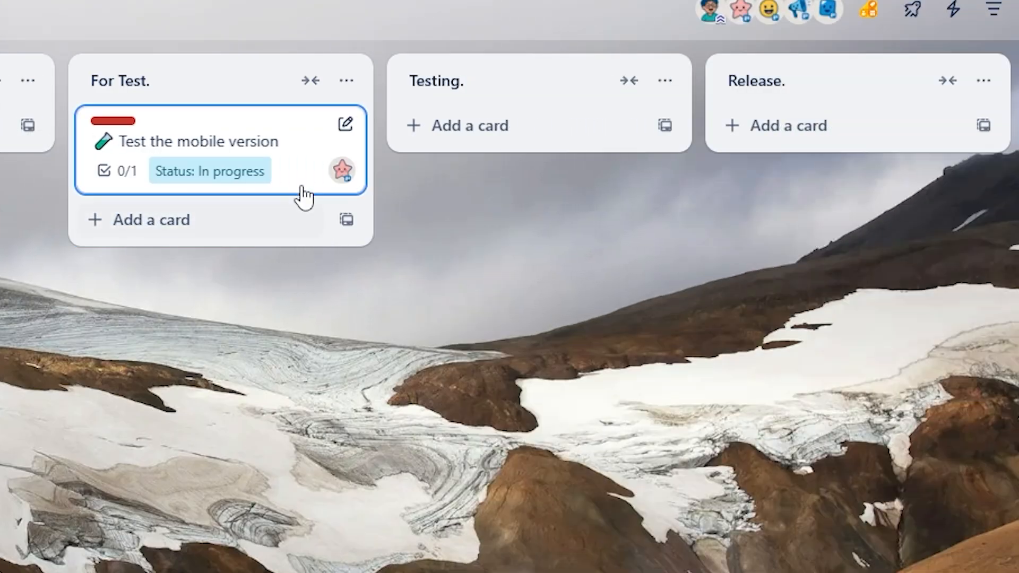
{"action": "left_click_drag", "start_coordinate": [467, 195], "coordinate": [1018, 199]}
{"action": "left_click_drag", "start_coordinate": [844, 189], "coordinate": [880, 191]}
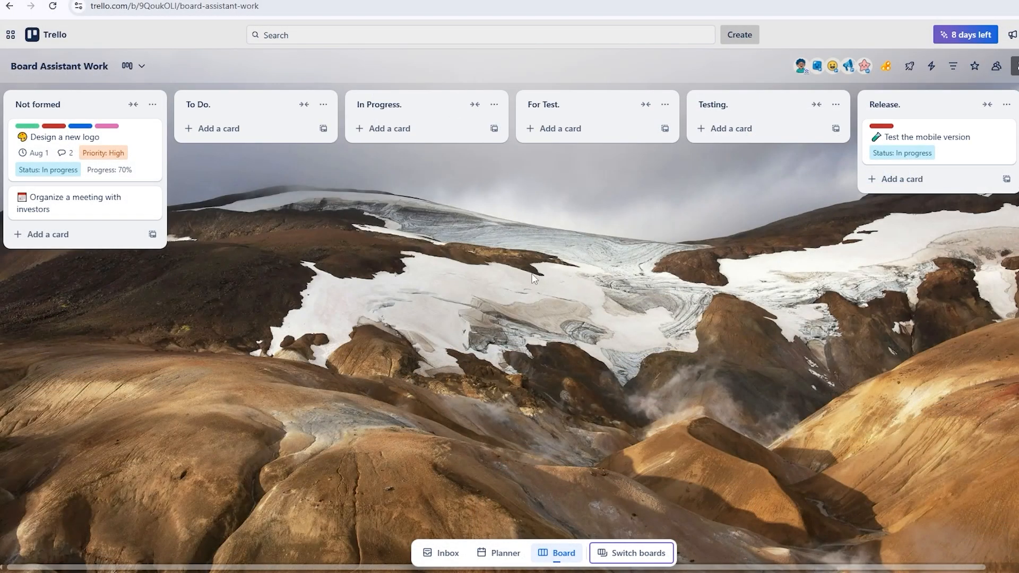
In the "Organize a meeting with investors" card, replace the For Test member with the megaphone-avatar QA engineer.
{"action": "left_click", "coordinate": [87, 208]}
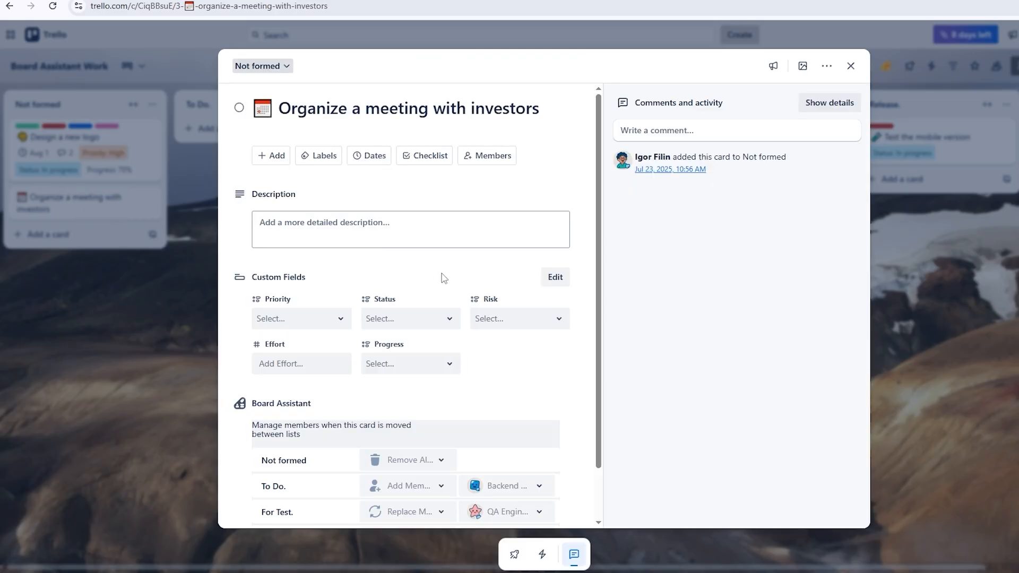
{"action": "left_click_drag", "start_coordinate": [601, 326], "coordinate": [601, 392]}
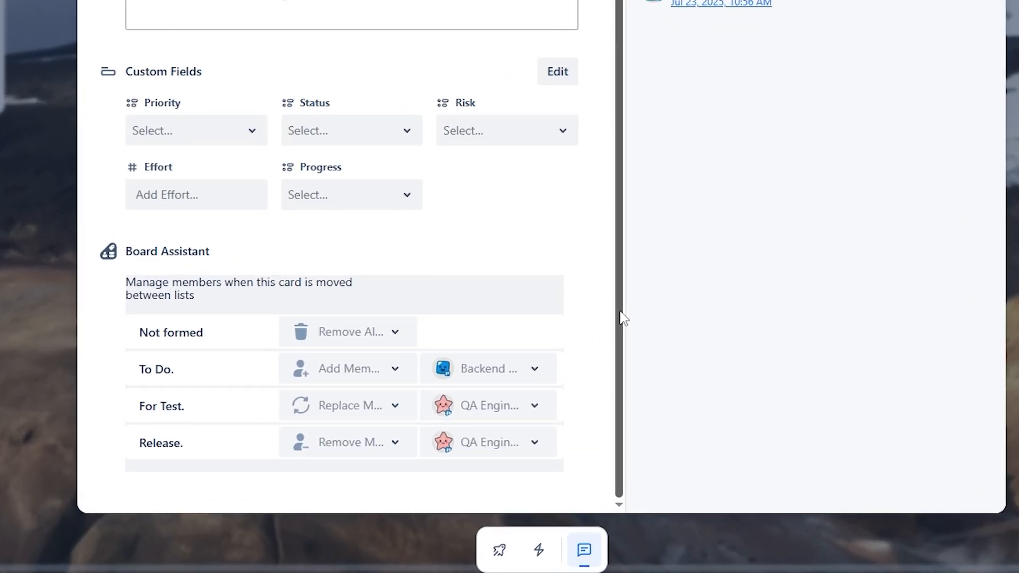
{"action": "left_click", "coordinate": [537, 407]}
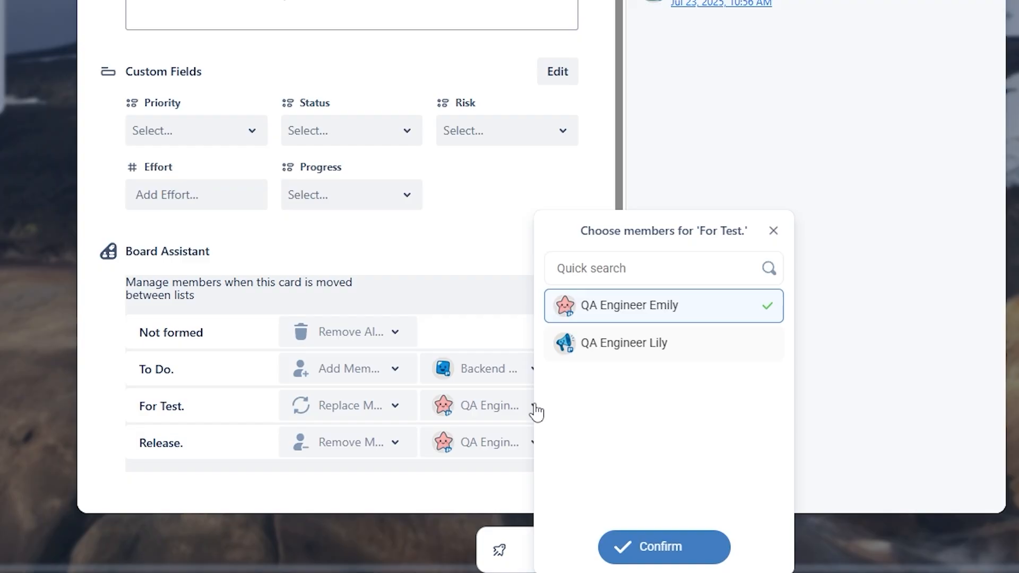
{"action": "left_click", "coordinate": [673, 344]}
{"action": "left_click", "coordinate": [691, 315]}
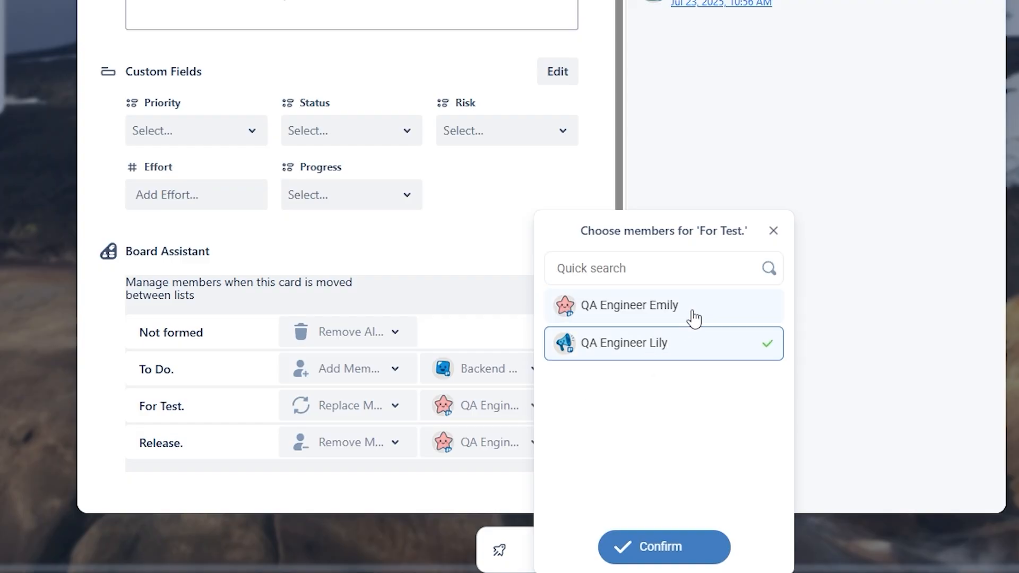
{"action": "left_click", "coordinate": [661, 550]}
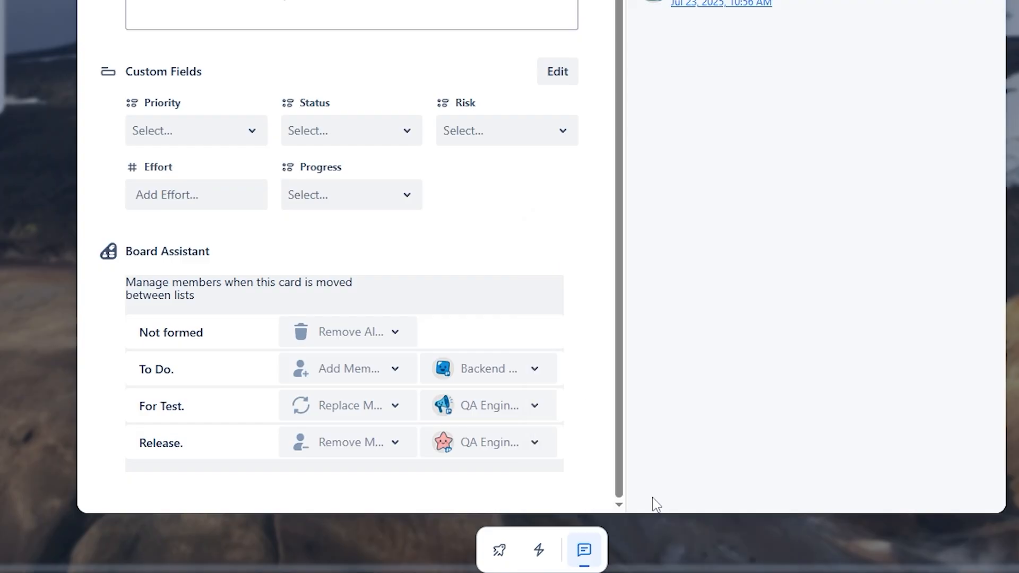
In the same card, replace the Release member with the megaphone-avatar QA engineer and confirm the choice.
{"action": "left_click", "coordinate": [531, 442]}
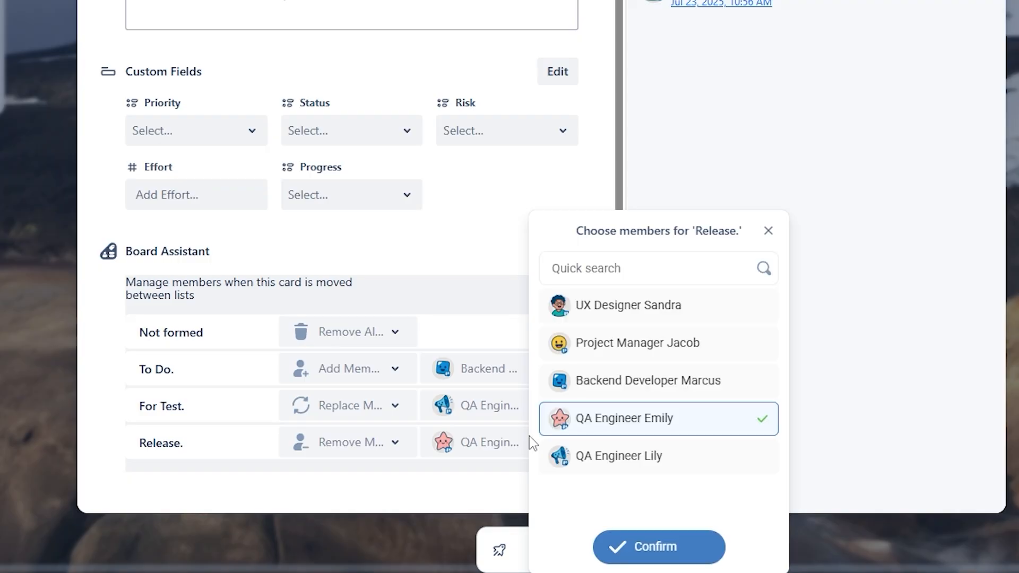
{"action": "left_click", "coordinate": [610, 463]}
{"action": "left_click", "coordinate": [690, 431]}
{"action": "left_click", "coordinate": [661, 544]}
{"action": "left_click", "coordinate": [658, 538]}
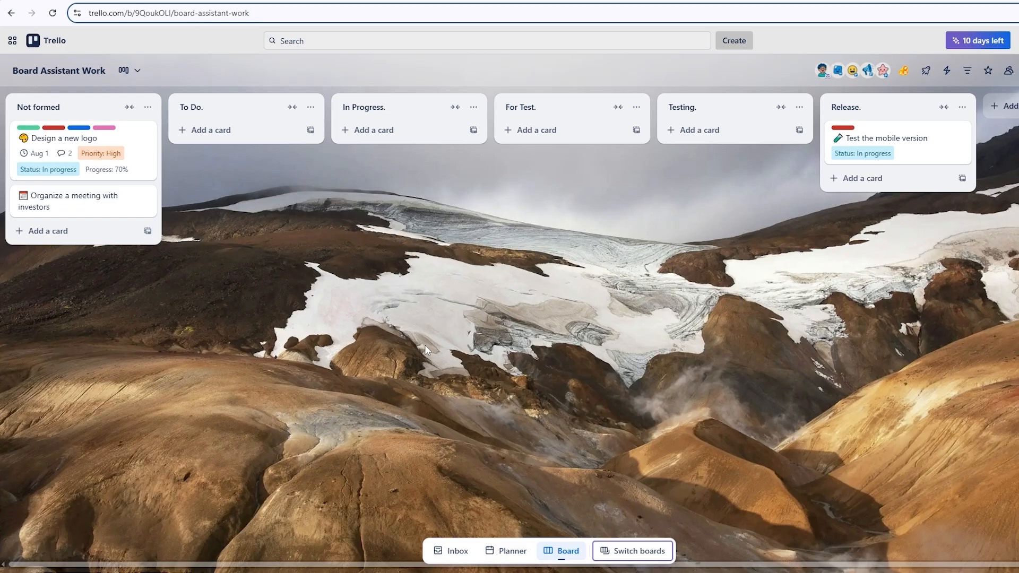
Move the "Organize a meeting with investors" and "Design a new logo" cards to the For Test list.
{"action": "left_click_drag", "start_coordinate": [127, 201], "coordinate": [580, 153]}
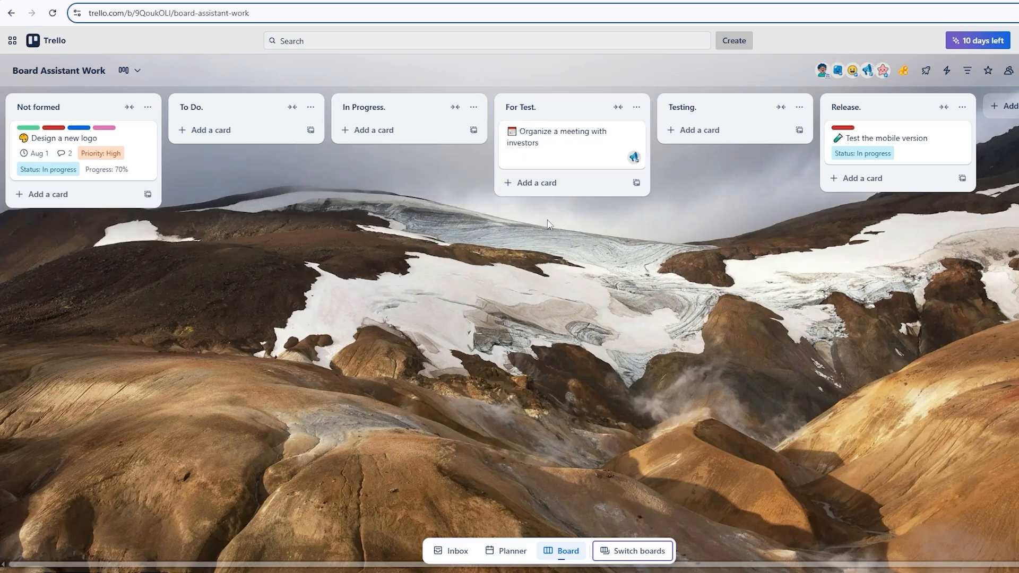
{"action": "left_click_drag", "start_coordinate": [78, 159], "coordinate": [580, 211]}
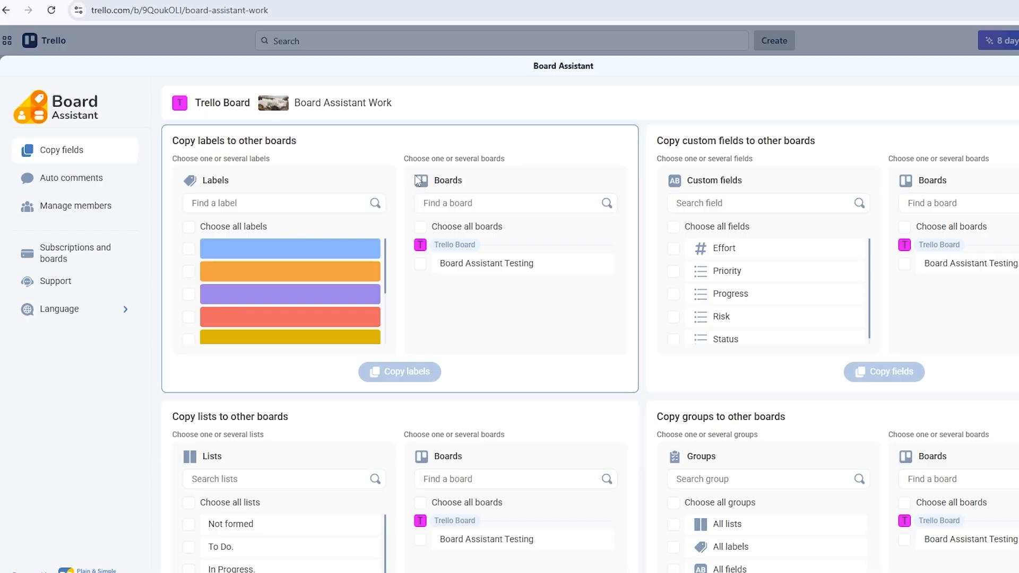
Open the Manage members settings, and examine the Board Assistant section of the "Organize a meeting with investors" card.
{"action": "left_click", "coordinate": [81, 208]}
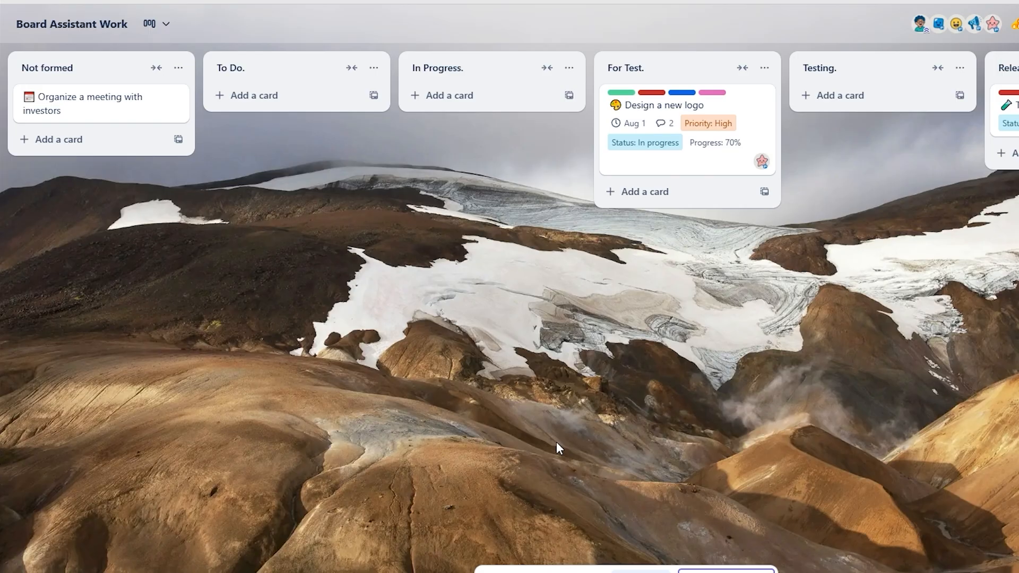
{"action": "left_click", "coordinate": [130, 99]}
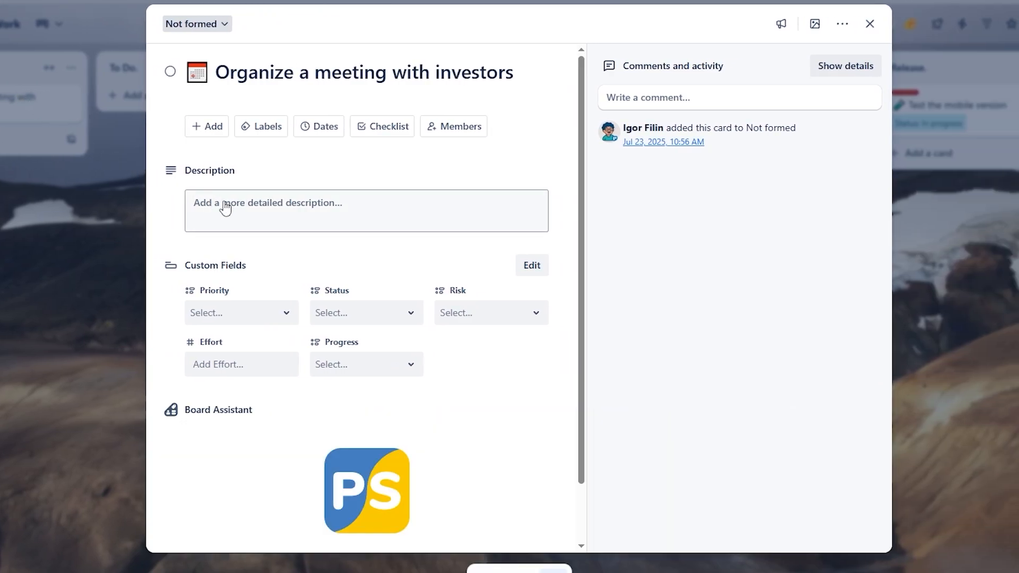
{"action": "left_click_drag", "start_coordinate": [580, 318], "coordinate": [586, 382]}
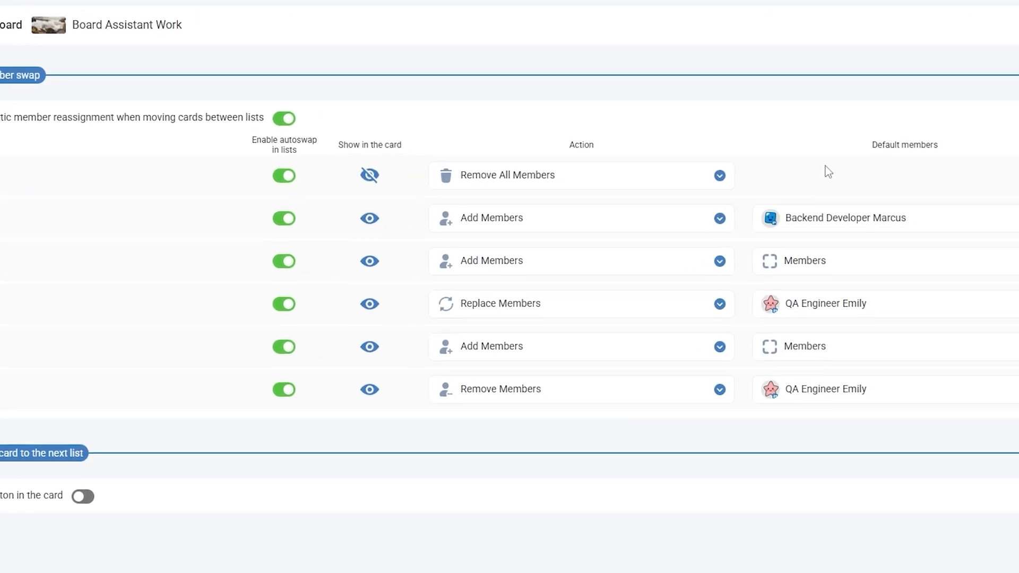
Hide the UX designer and the project manager from the For Test list's selectable default members.
{"action": "left_click", "coordinate": [687, 273]}
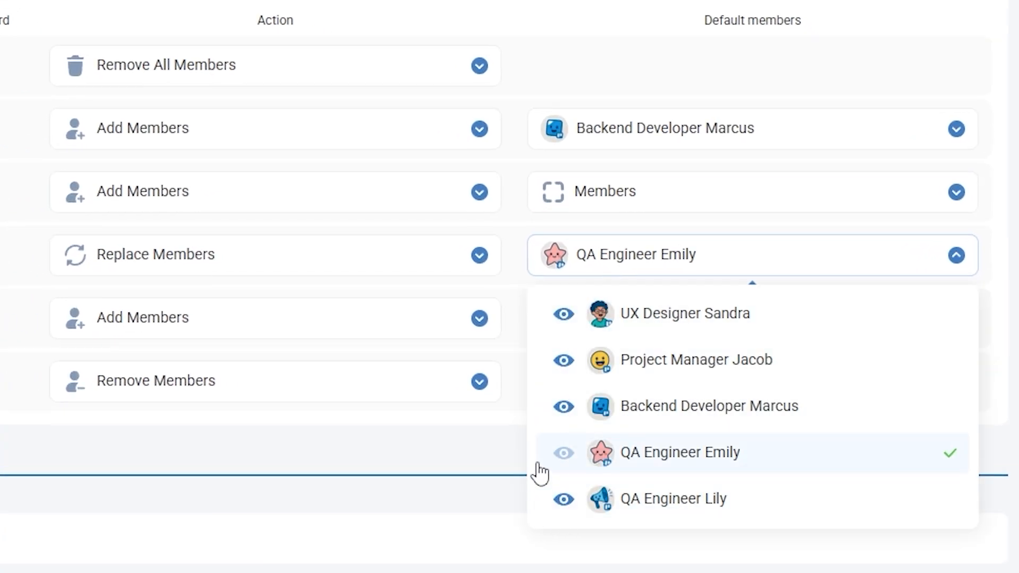
{"action": "left_click", "coordinate": [563, 314]}
{"action": "left_click", "coordinate": [564, 360]}
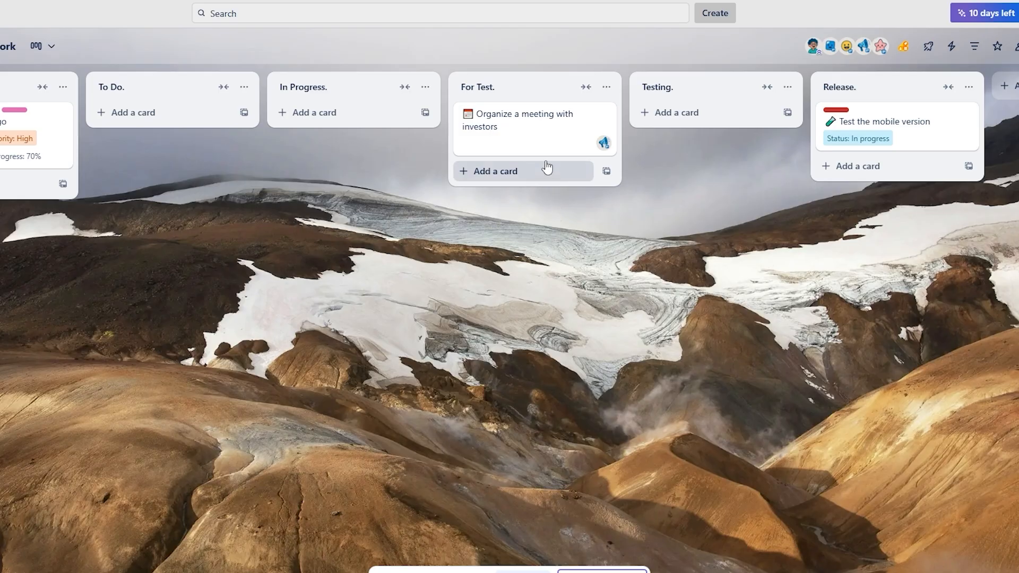
Check which members can be chosen for the For Test list in the "Organize a meeting with investors" card, leaving the selection as is.
{"action": "left_click", "coordinate": [549, 141]}
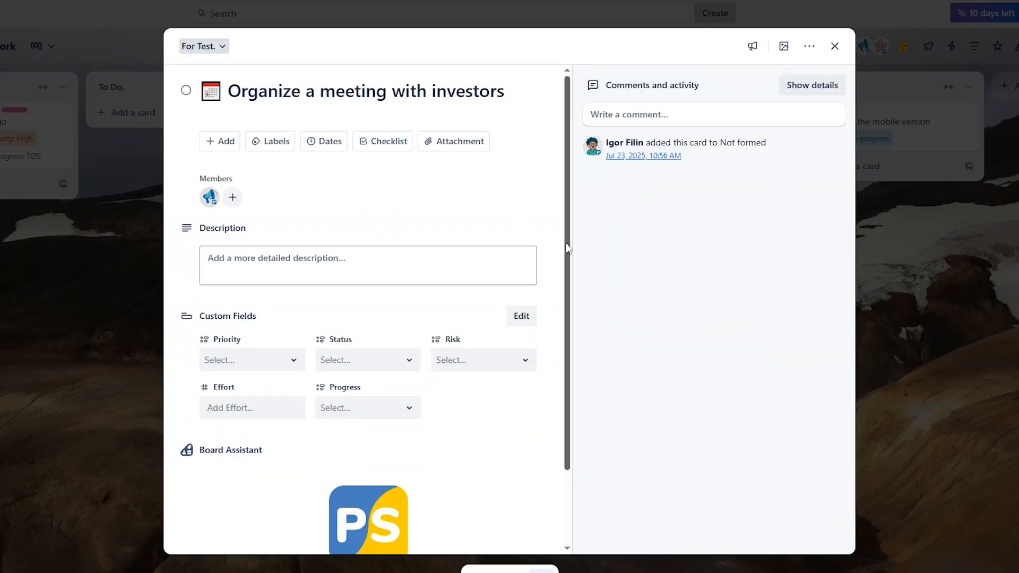
{"action": "scroll", "coordinate": [561, 282], "scroll_direction": "down", "scroll_amount": 2}
{"action": "left_click", "coordinate": [488, 419]}
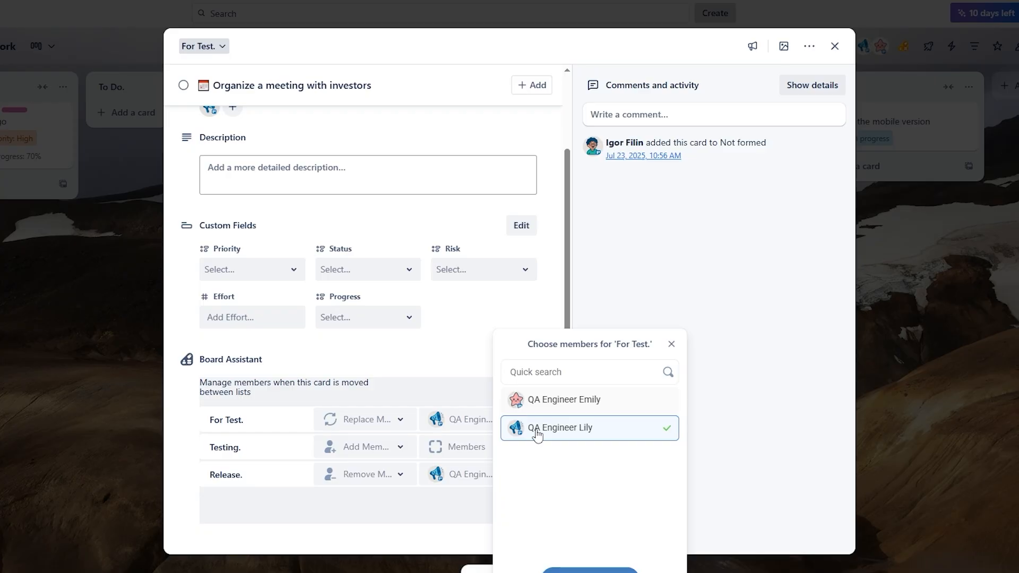
{"action": "left_click", "coordinate": [671, 344]}
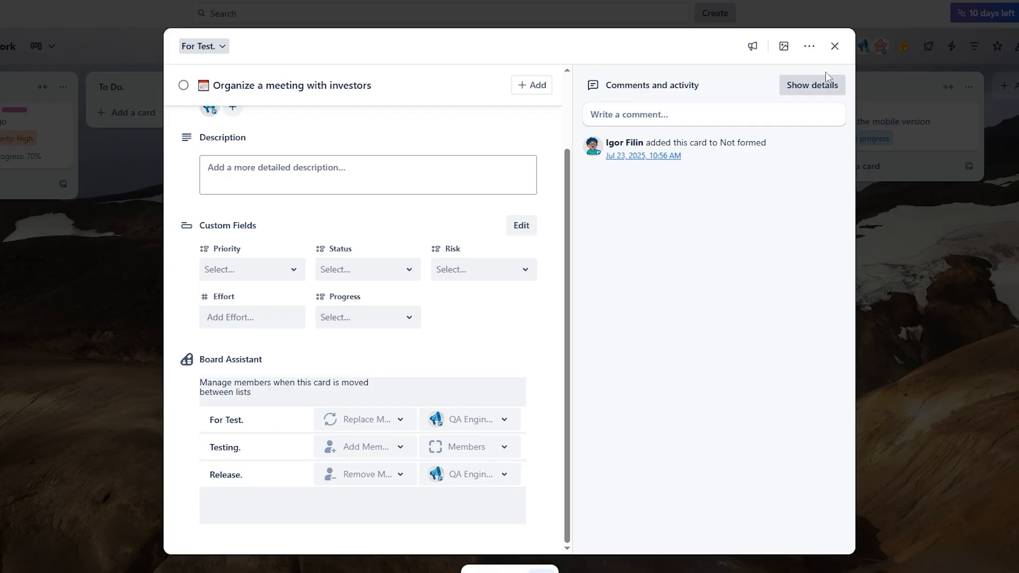
{"action": "left_click", "coordinate": [835, 47]}
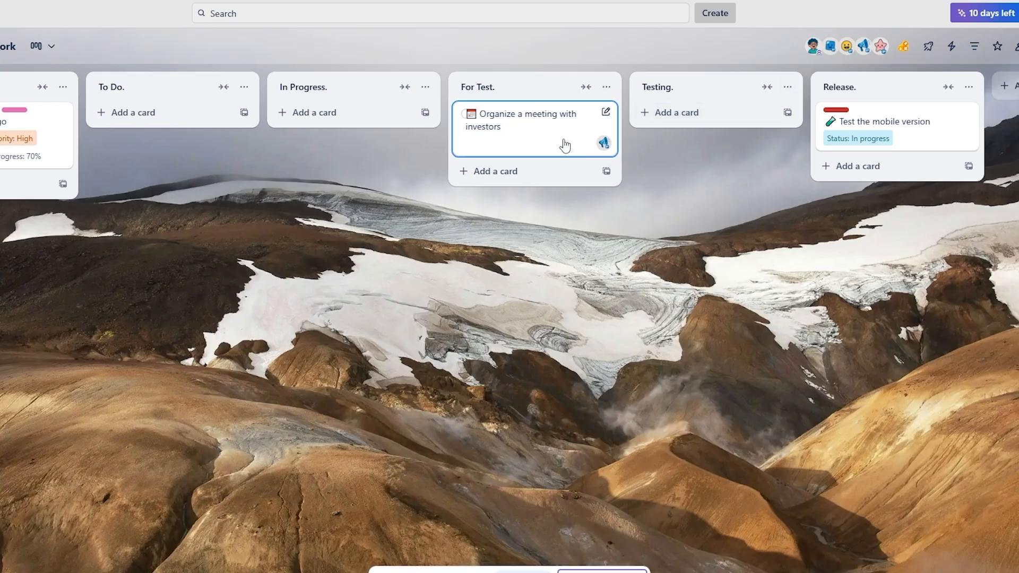
Move the "Organize a meeting with investors" card to the Testing list and open its member choices for Testing.
{"action": "left_click_drag", "start_coordinate": [524, 136], "coordinate": [673, 133]}
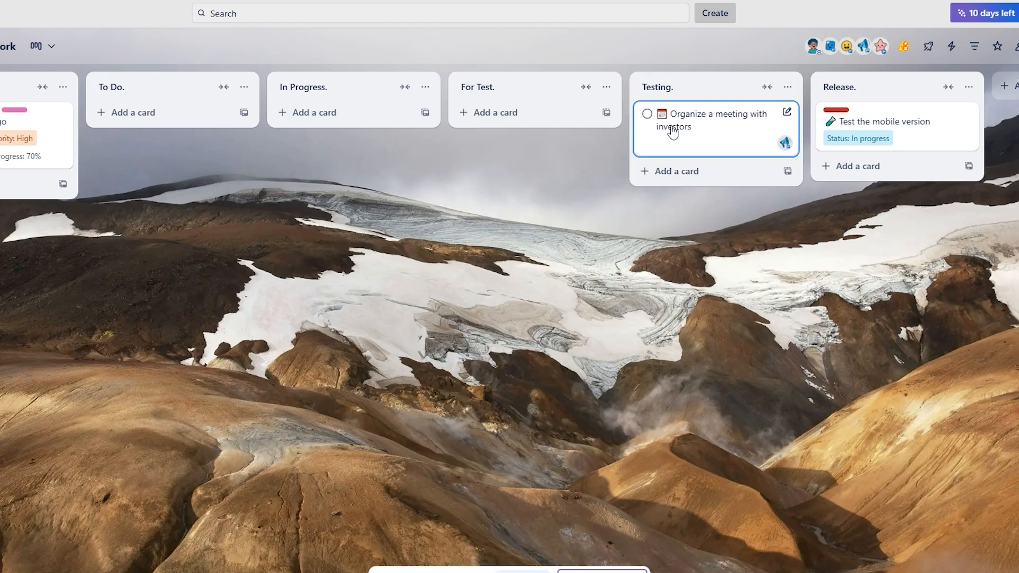
{"action": "left_click", "coordinate": [716, 146]}
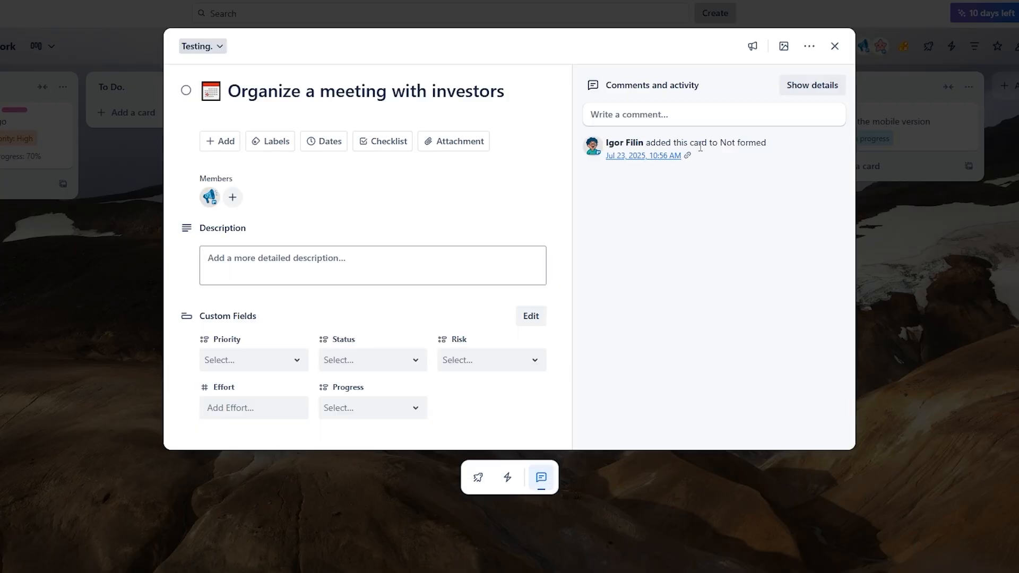
{"action": "scroll", "coordinate": [557, 255], "scroll_direction": "down", "scroll_amount": 2}
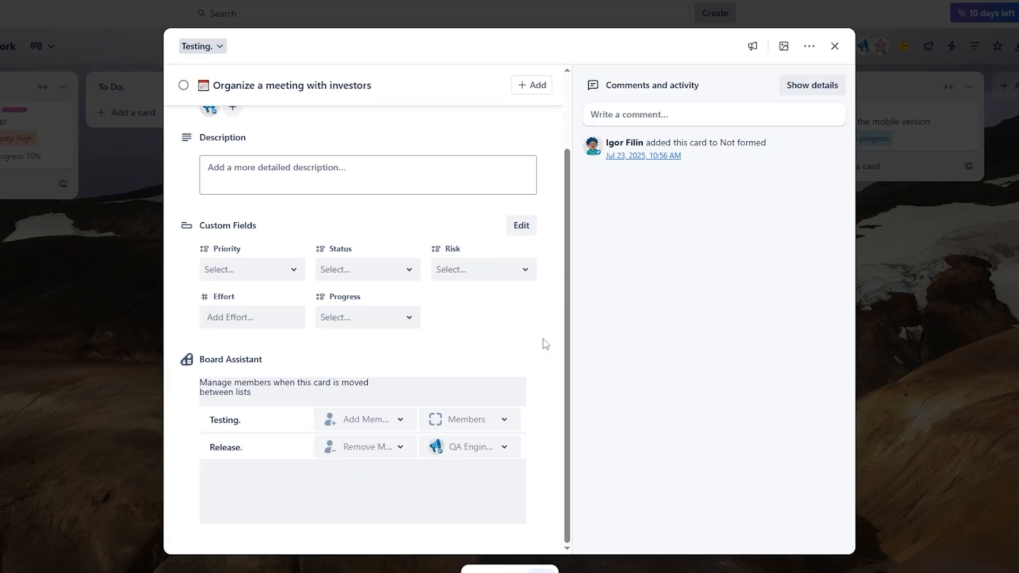
{"action": "left_click", "coordinate": [501, 420]}
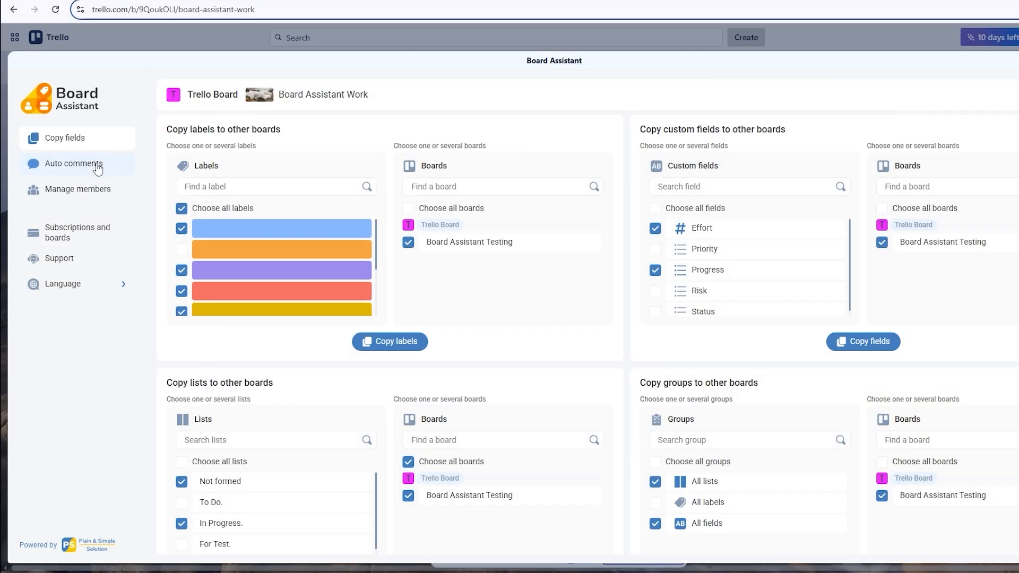
Review the Board Assistant's Auto comments settings and open its Manage members settings.
{"action": "left_click", "coordinate": [97, 169]}
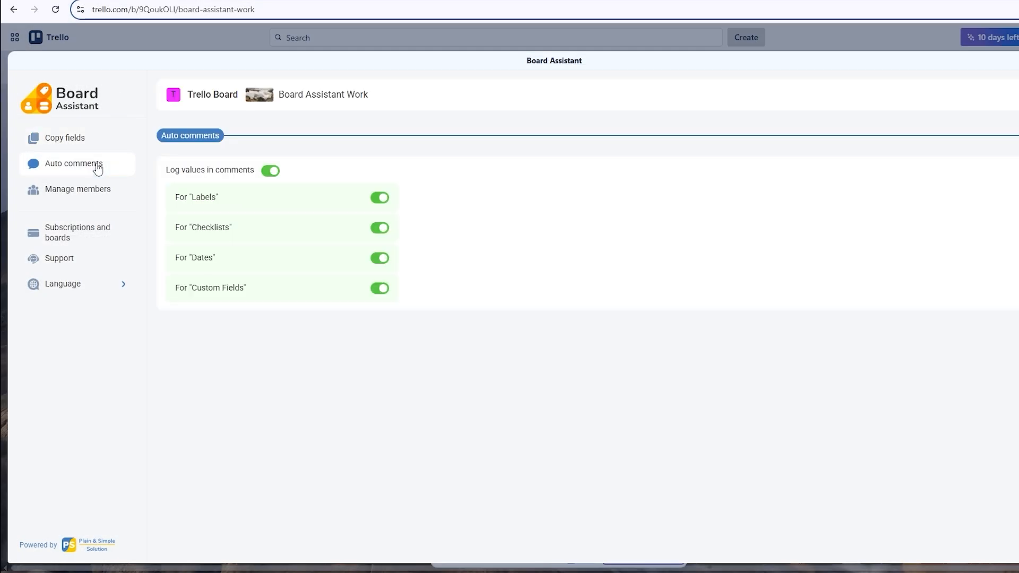
{"action": "left_click", "coordinate": [114, 195]}
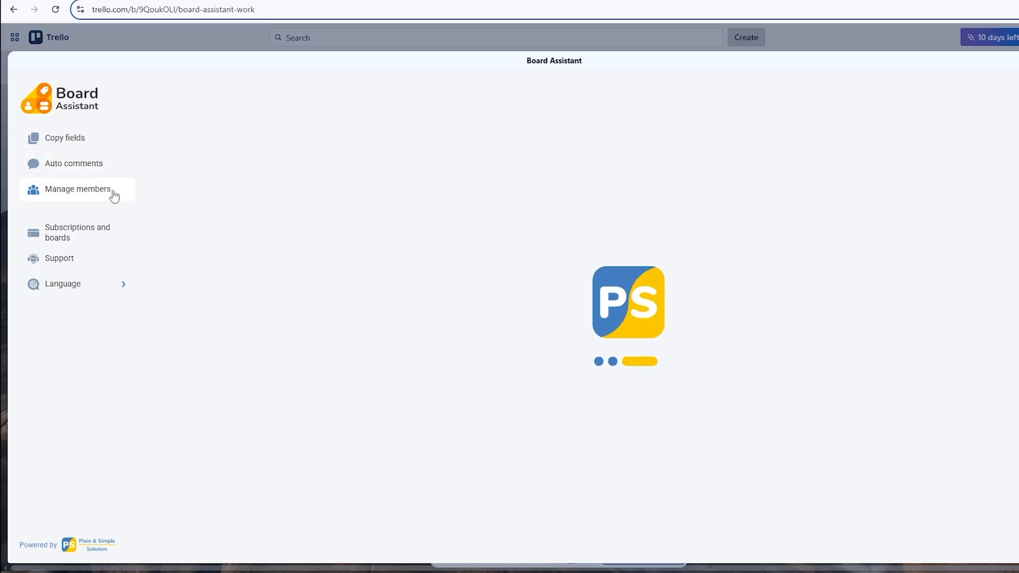